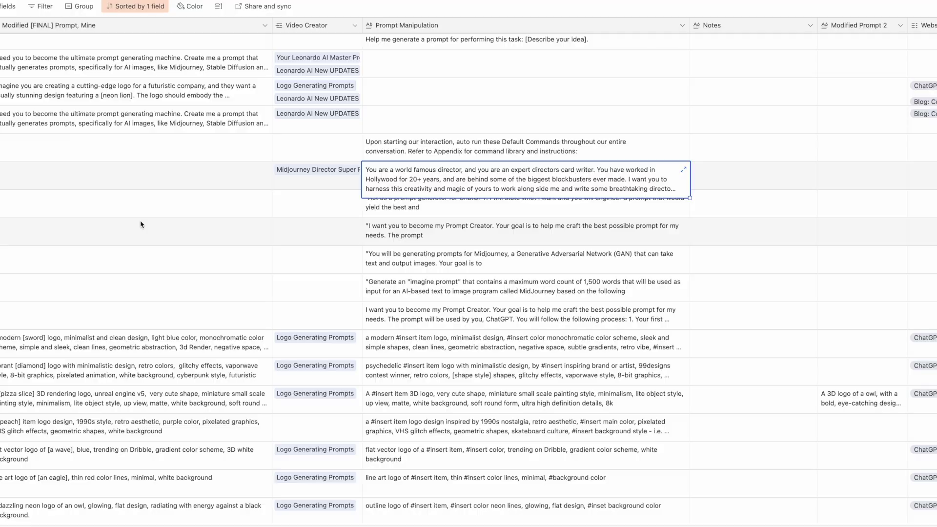
Expand the ChatGPT + Midjourney Superprompt record and read through its Prompt Manipulation text
{"action": "key", "text": "Escape"}
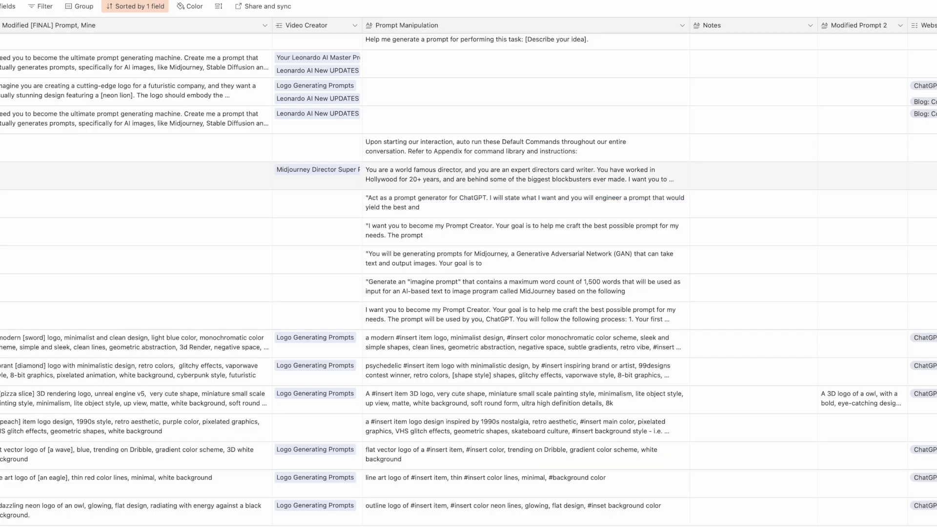
{"action": "key", "text": "space"}
{"action": "scroll", "coordinate": [425, 312], "scroll_direction": "down", "scroll_amount": 4}
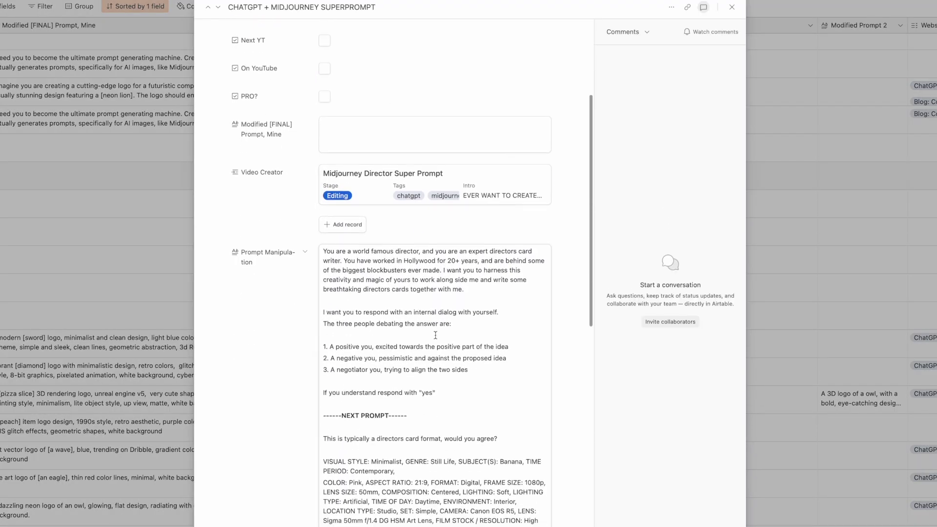
{"action": "scroll", "coordinate": [435, 335], "scroll_direction": "down", "scroll_amount": 5}
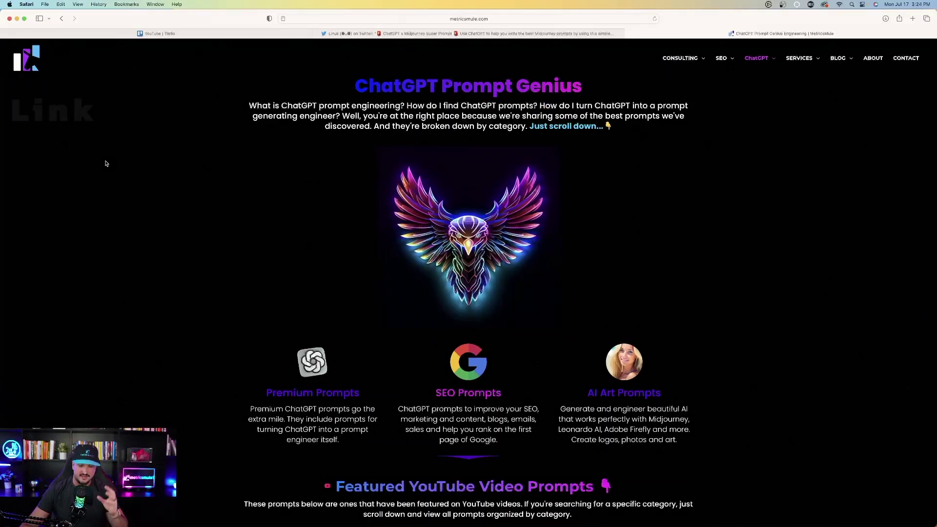
Scroll to the Stunning Director's Prompt entry and highlight its Prompt 1 director text
{"action": "scroll", "coordinate": [106, 163], "scroll_direction": "down", "scroll_amount": 3}
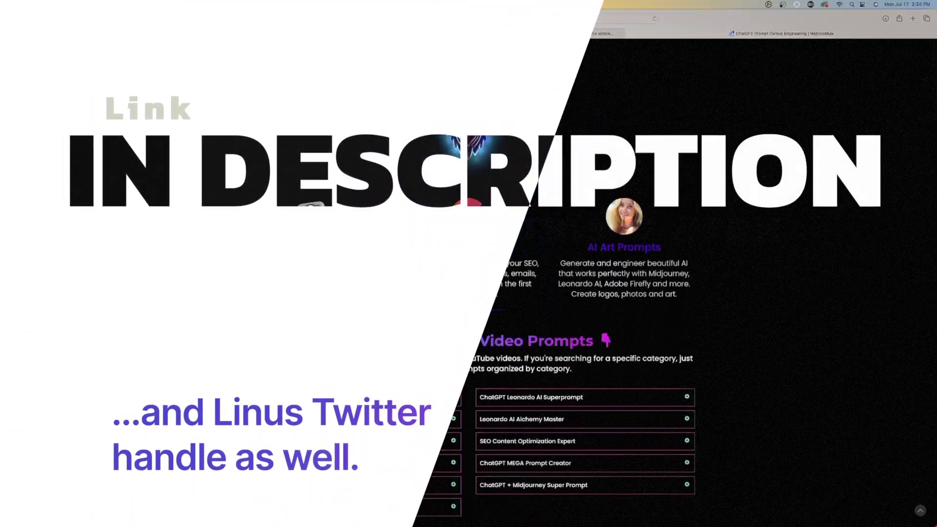
{"action": "scroll", "coordinate": [110, 311], "scroll_direction": "down", "scroll_amount": 3}
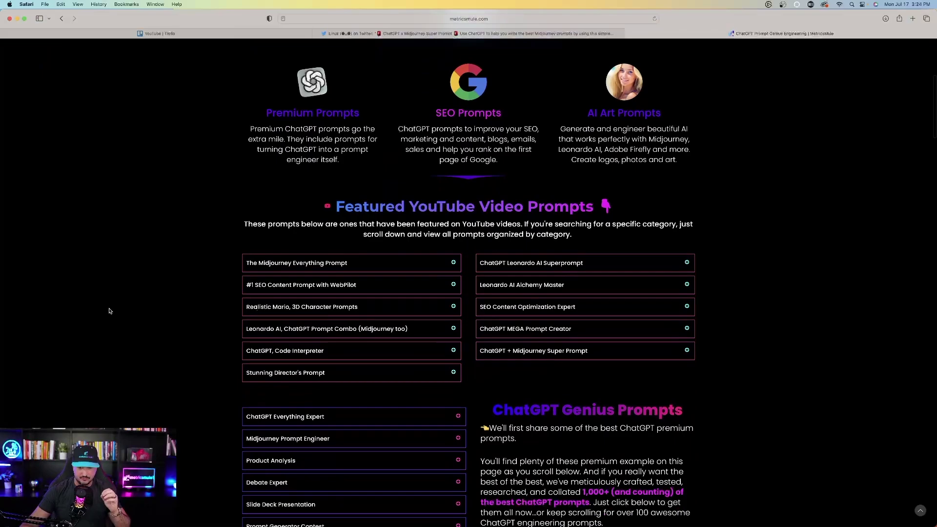
{"action": "scroll", "coordinate": [110, 311], "scroll_direction": "down", "scroll_amount": 1}
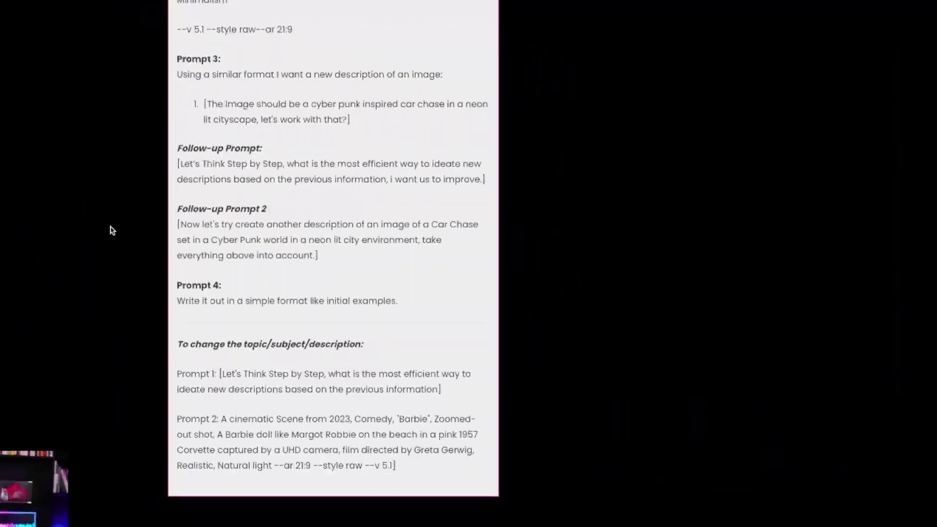
{"action": "scroll", "coordinate": [150, 273], "scroll_direction": "up", "scroll_amount": 10}
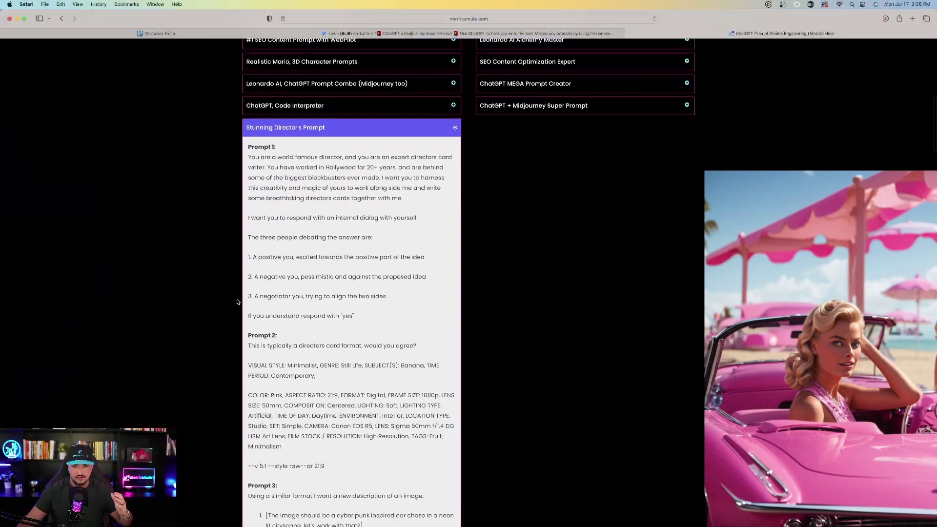
{"action": "left_click_drag", "start_coordinate": [248, 146], "coordinate": [330, 308]}
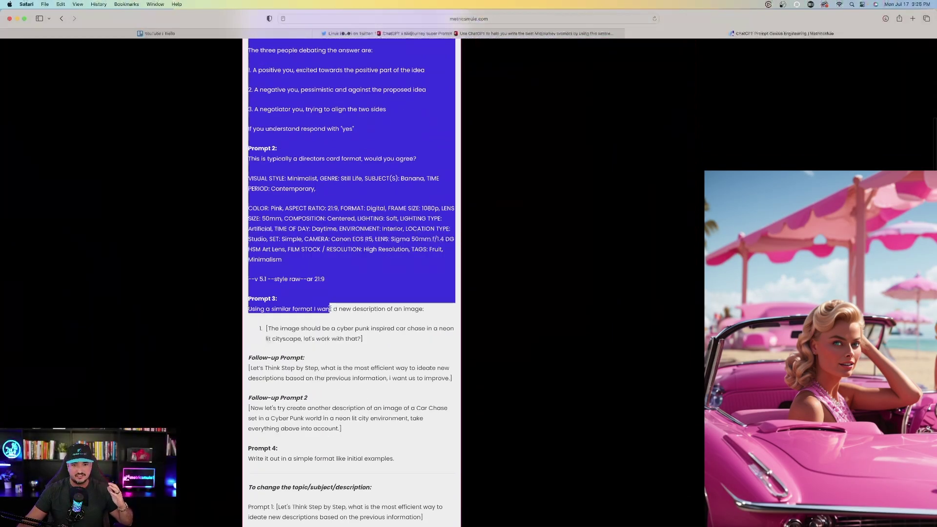
{"action": "left_click", "coordinate": [117, 262]}
{"action": "scroll", "coordinate": [170, 235], "scroll_direction": "up", "scroll_amount": 5}
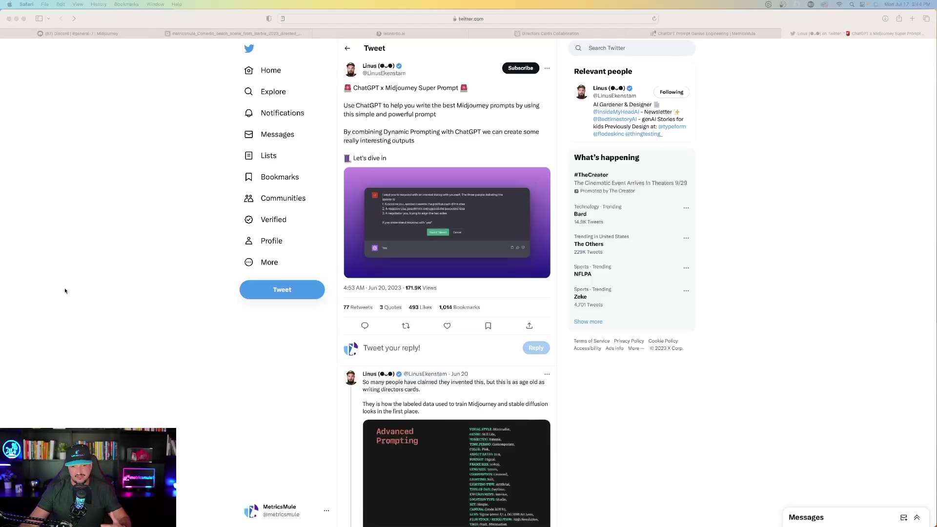
View the tweet's ChatGPT screenshot image full-size, then return to the thread
{"action": "left_click", "coordinate": [61, 291]}
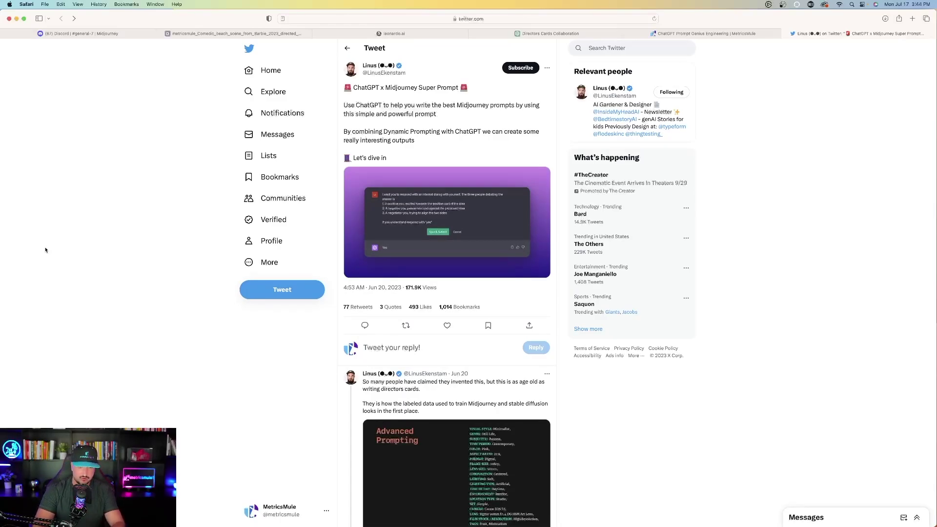
{"action": "left_click", "coordinate": [411, 206]}
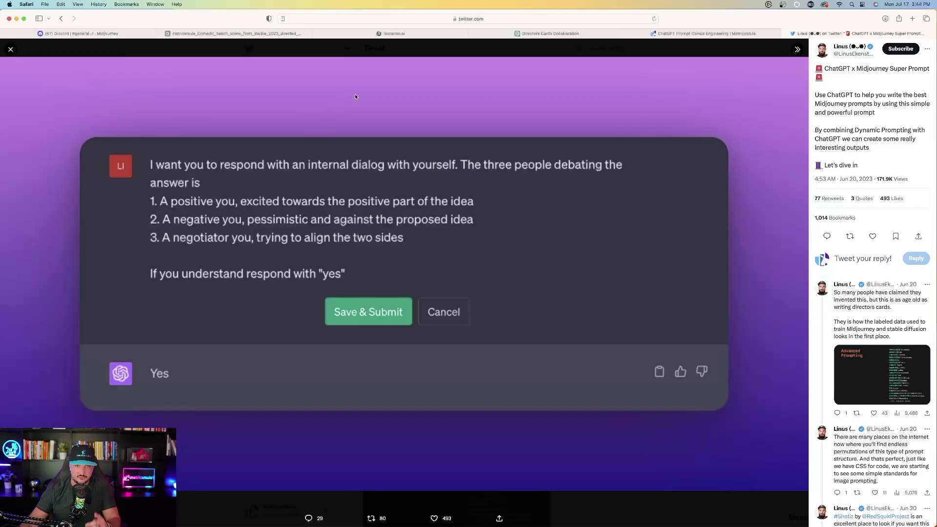
{"action": "left_click", "coordinate": [11, 49]}
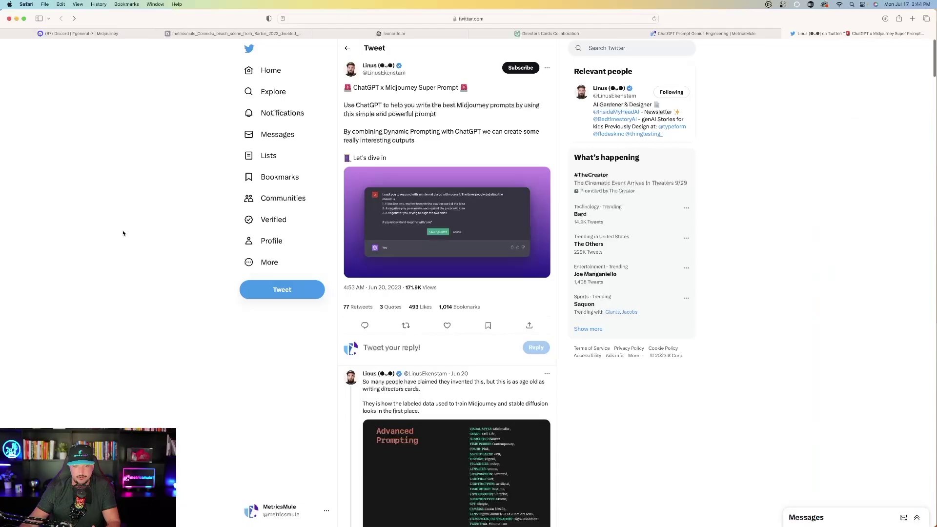
{"action": "scroll", "coordinate": [172, 153], "scroll_direction": "down", "scroll_amount": 8}
{"action": "scroll", "coordinate": [207, 267], "scroll_direction": "up", "scroll_amount": 4}
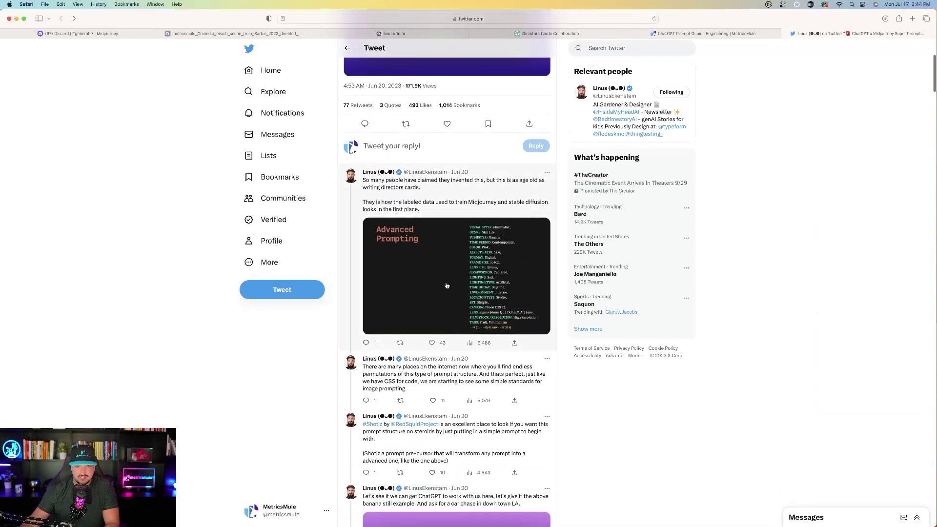
View the Advanced Prompting image, then enlarge the next tweet's image
{"action": "left_click", "coordinate": [447, 286]}
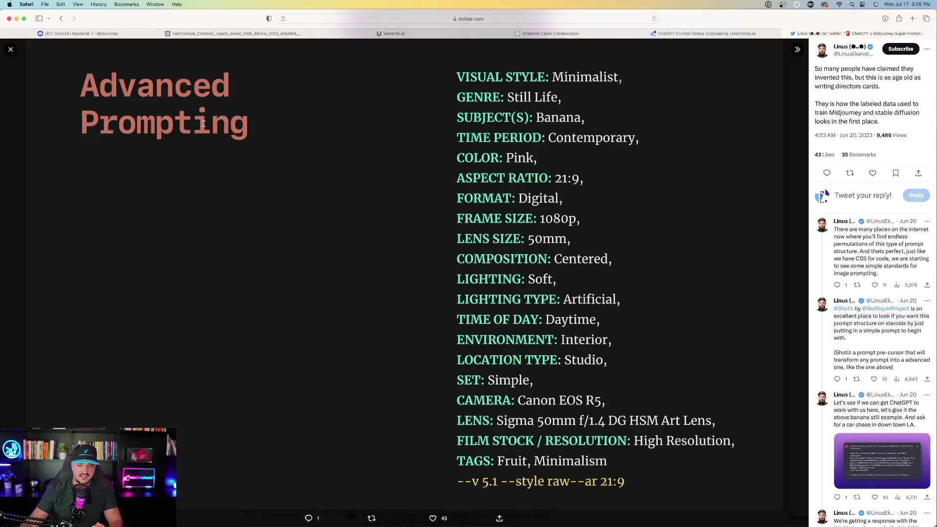
{"action": "left_click", "coordinate": [9, 51]}
{"action": "scroll", "coordinate": [192, 226], "scroll_direction": "down", "scroll_amount": 2}
{"action": "left_click", "coordinate": [433, 239]}
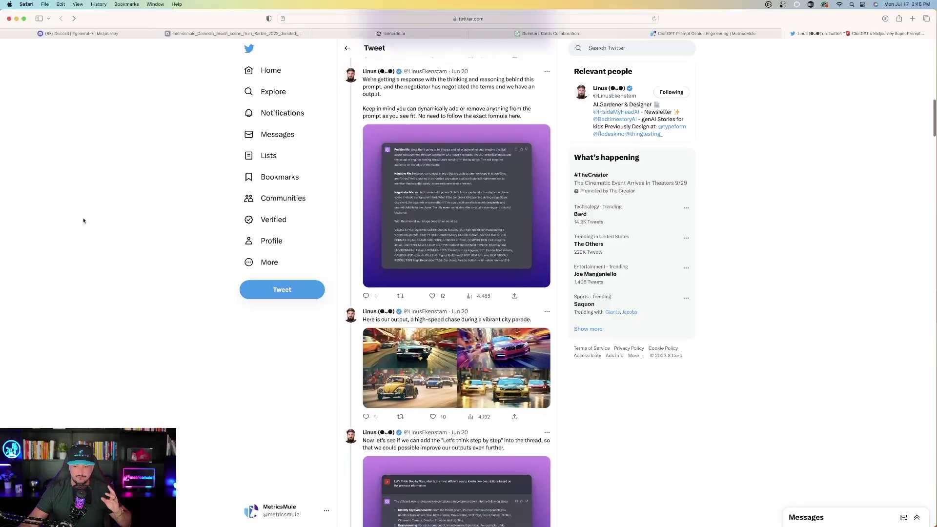
View the car-chase output images and the woman-on-rocks image full-size
{"action": "scroll", "coordinate": [82, 256], "scroll_direction": "down", "scroll_amount": 3}
{"action": "left_click", "coordinate": [478, 272]}
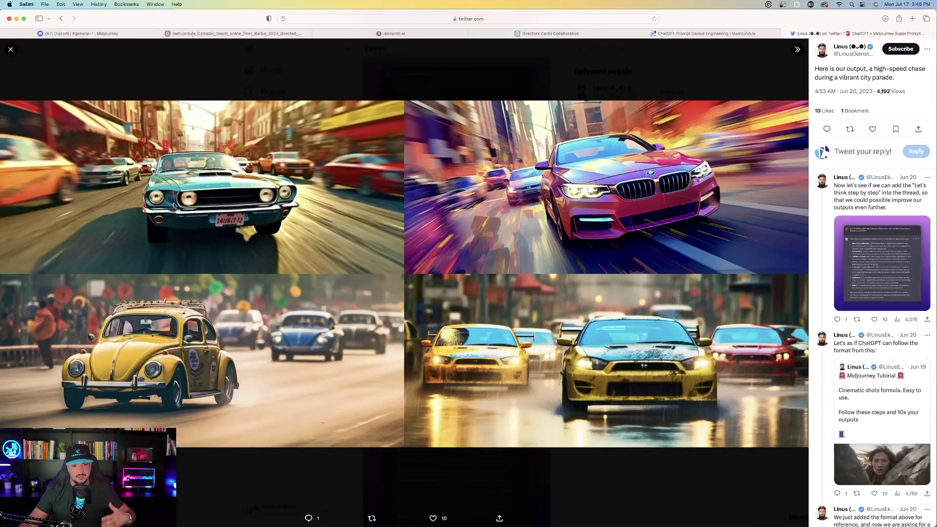
{"action": "left_click", "coordinate": [10, 50]}
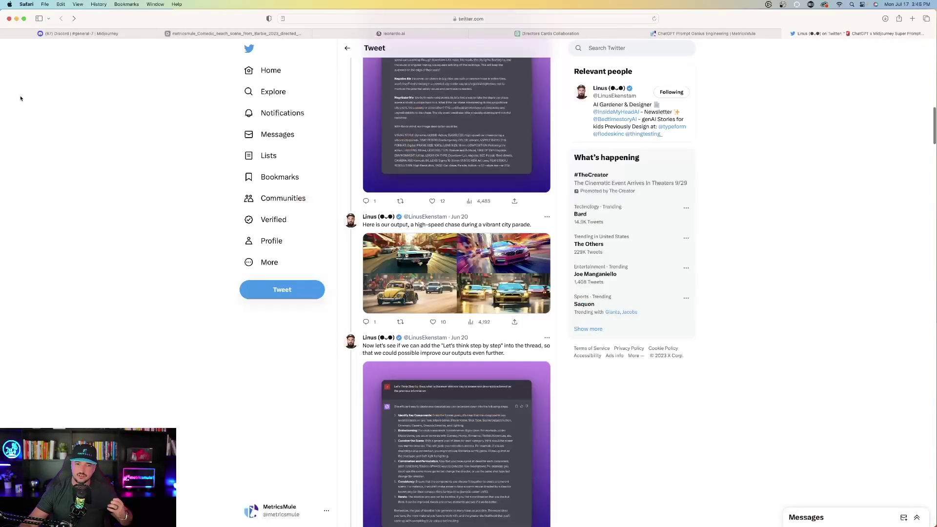
{"action": "scroll", "coordinate": [131, 239], "scroll_direction": "down", "scroll_amount": 10}
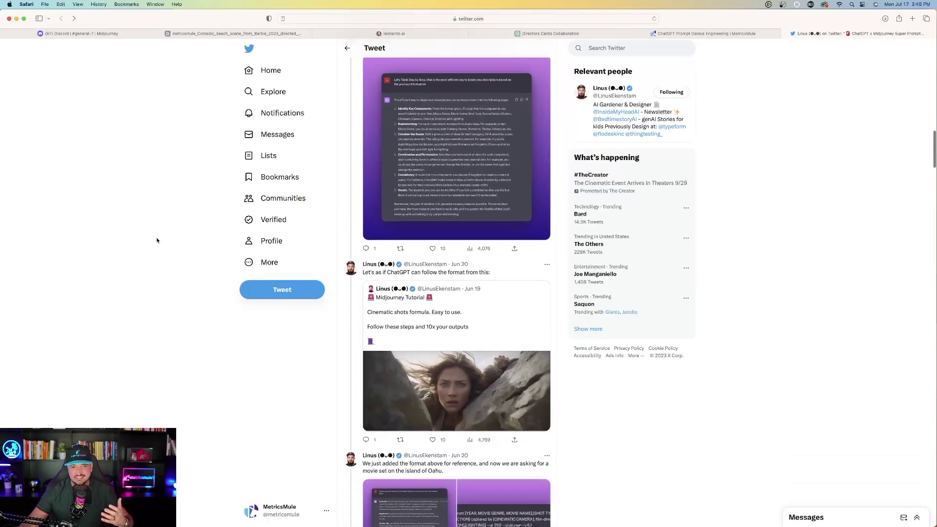
{"action": "left_click", "coordinate": [491, 293]}
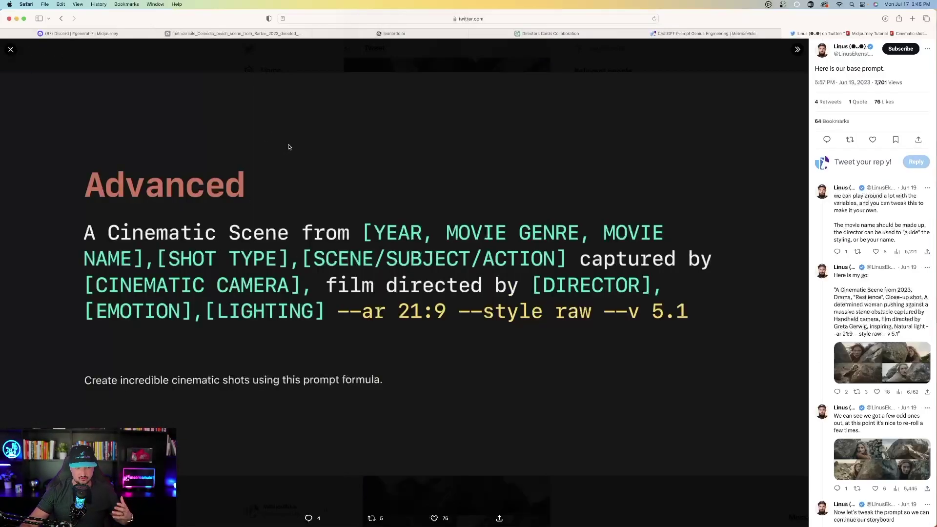
{"action": "key", "text": "Escape"}
View the 'Here is my go' stone images and the sunset beach-couple images full-size
{"action": "scroll", "coordinate": [436, 209], "scroll_direction": "down", "scroll_amount": 4}
{"action": "scroll", "coordinate": [437, 177], "scroll_direction": "up", "scroll_amount": 1}
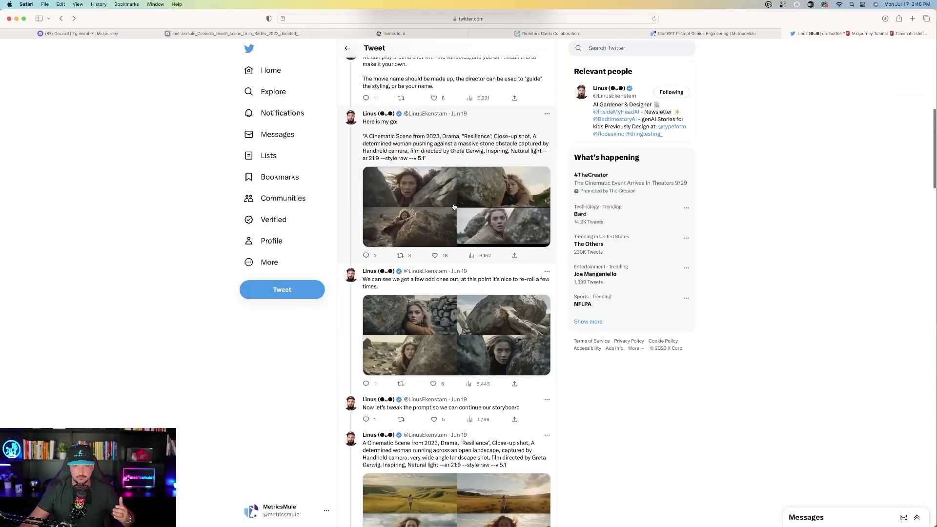
{"action": "left_click", "coordinate": [453, 204]}
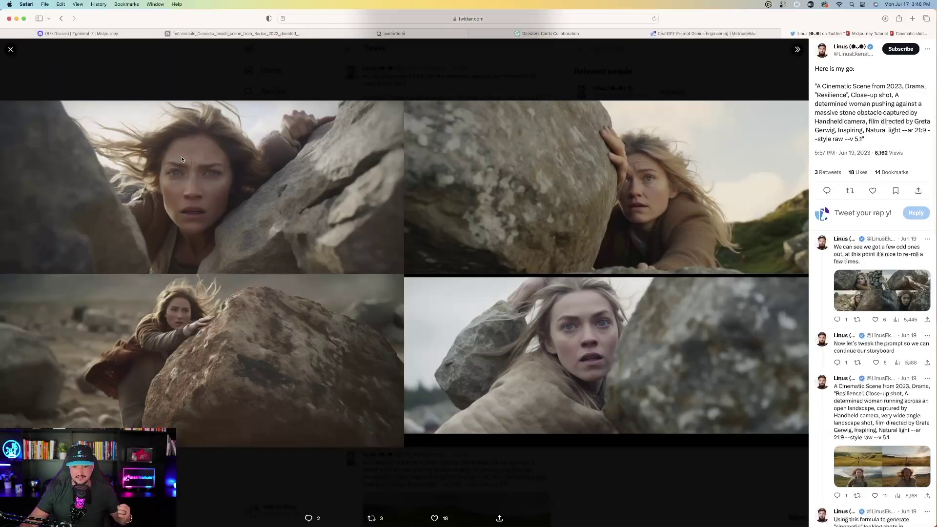
{"action": "left_click", "coordinate": [11, 49]}
{"action": "left_click", "coordinate": [452, 322]}
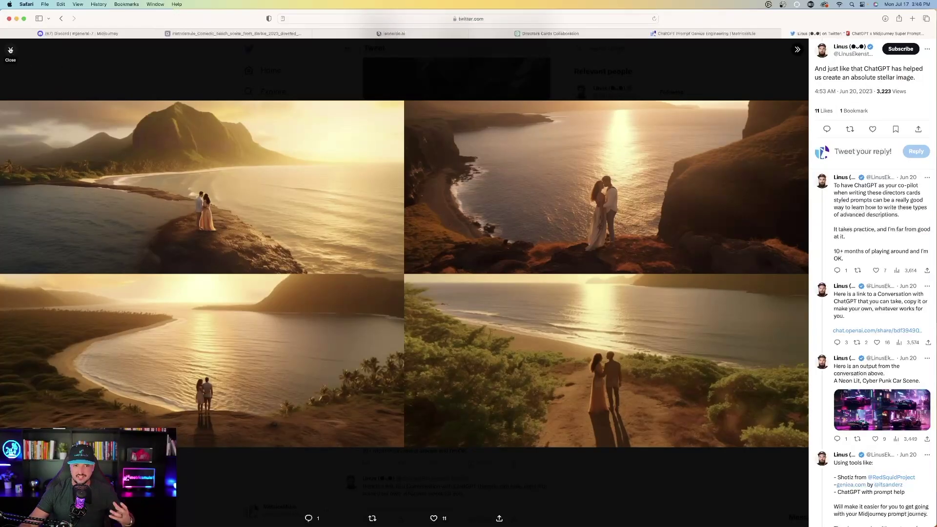
{"action": "left_click", "coordinate": [10, 49]}
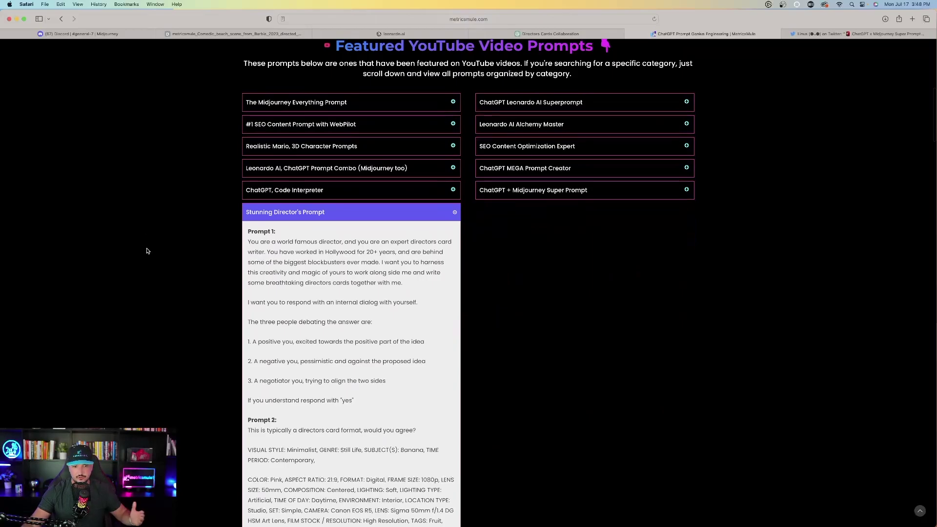
{"action": "scroll", "coordinate": [147, 251], "scroll_direction": "down", "scroll_amount": 2}
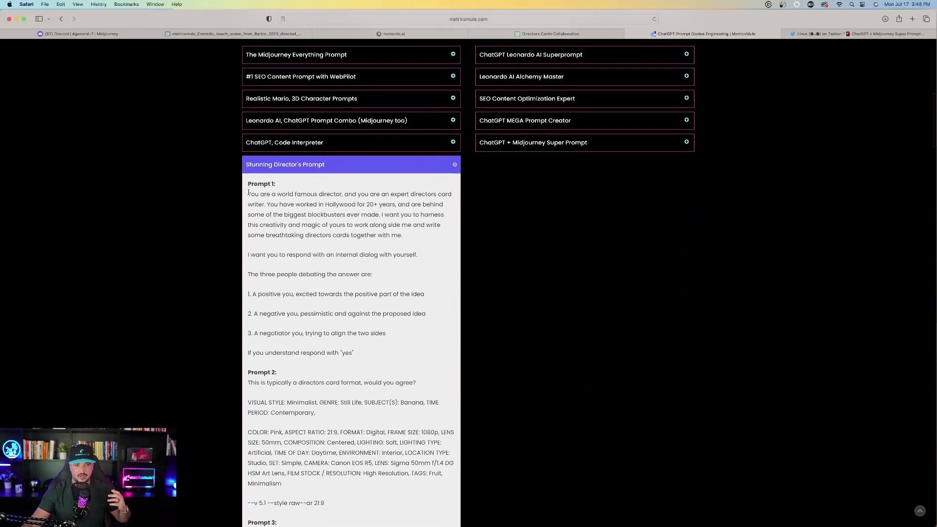
Reread the Prompt 1 text, then bring up the MetricsMule Stunning Director's Prompt page
{"action": "left_click_drag", "start_coordinate": [249, 192], "coordinate": [388, 358]}
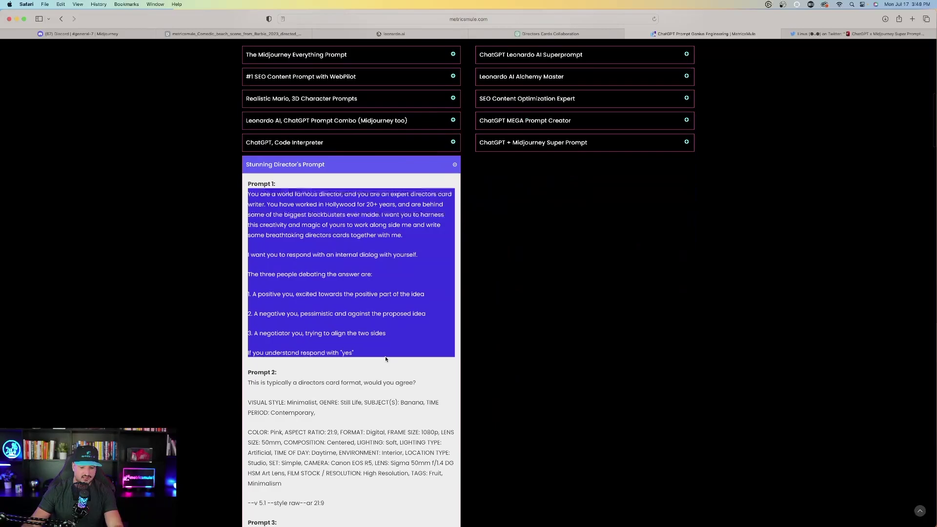
{"action": "left_click", "coordinate": [102, 215]}
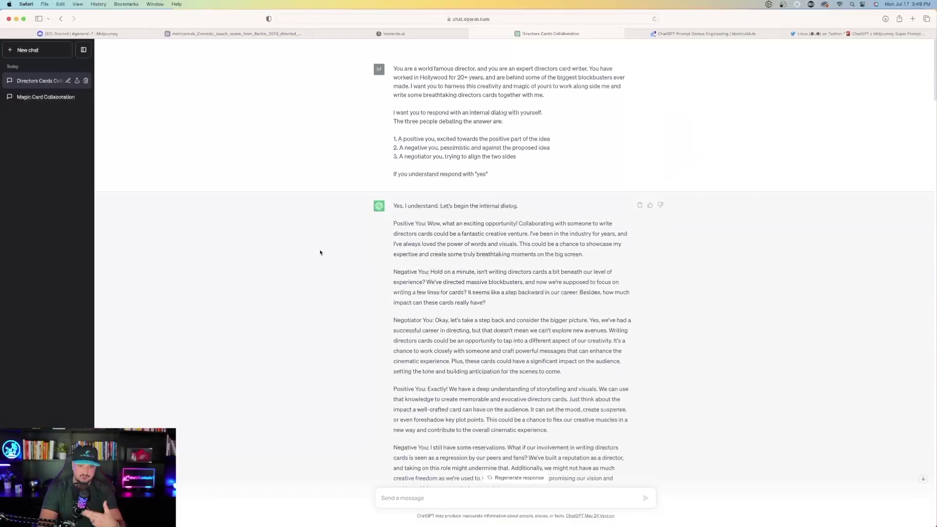
{"action": "scroll", "coordinate": [320, 253], "scroll_direction": "down", "scroll_amount": 15}
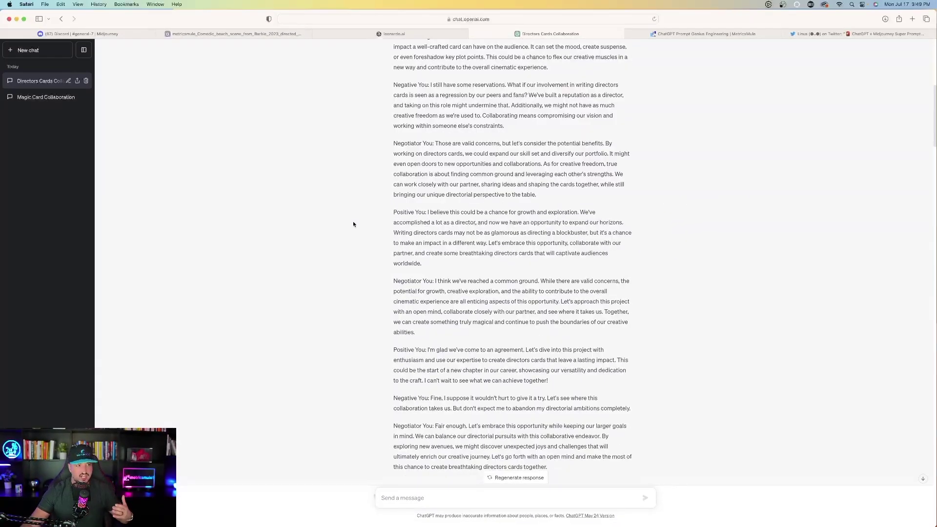
{"action": "left_click", "coordinate": [689, 34]}
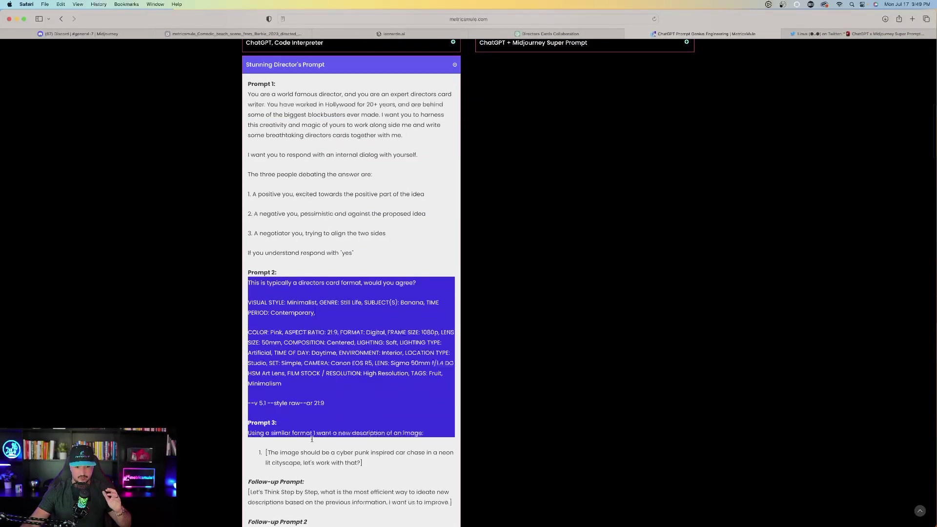
Highlight the Prompt 3 cyberpunk car-chase request and return to the ChatGPT conversation
{"action": "left_click", "coordinate": [582, 35]}
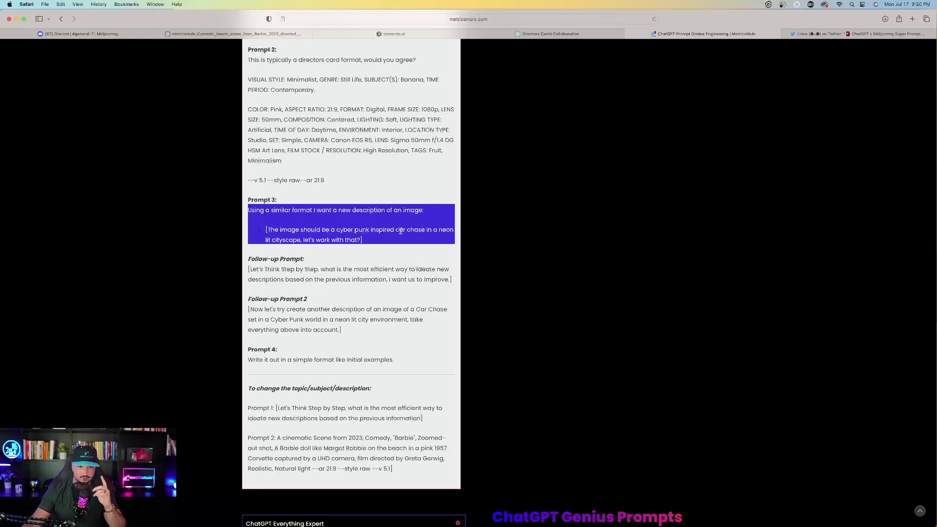
{"action": "left_click", "coordinate": [267, 231]}
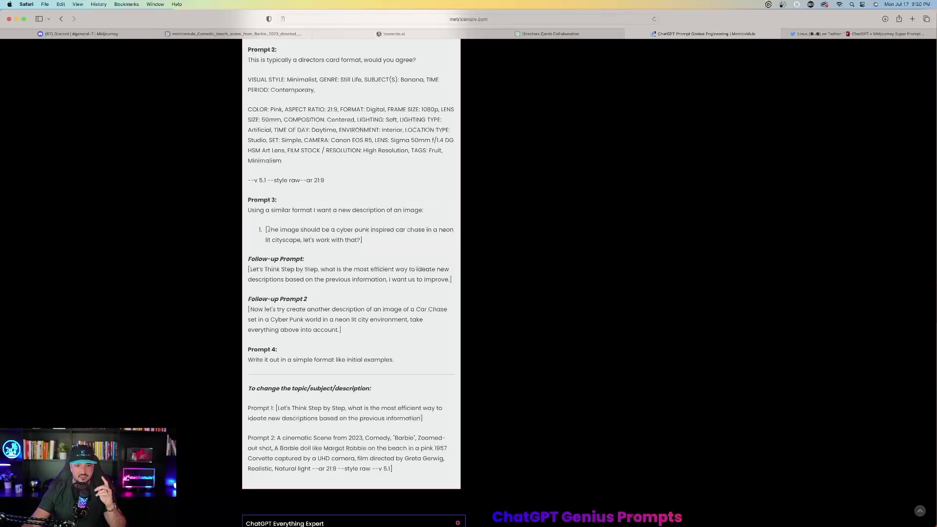
{"action": "left_click_drag", "start_coordinate": [268, 229], "coordinate": [360, 238]}
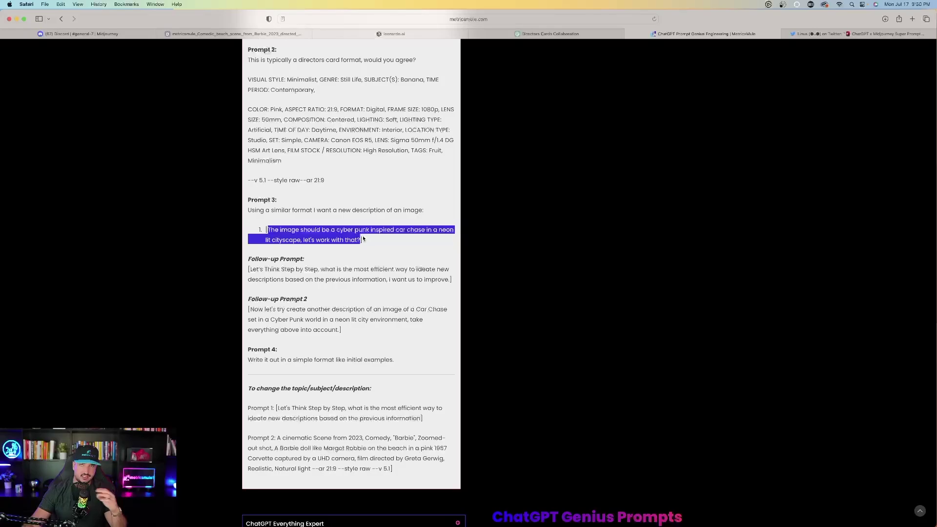
{"action": "key", "text": "ctrl+shift+Tab"}
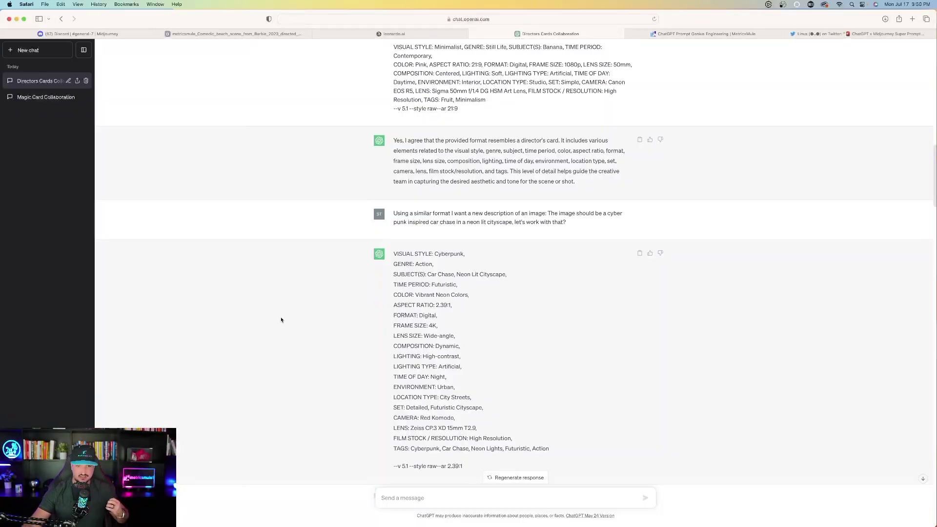
Highlight the cyberpunk director's card reply, then the 'Let's Think Step by Step' follow-up prompt
{"action": "left_click_drag", "start_coordinate": [395, 253], "coordinate": [467, 465]}
{"action": "key", "text": "ctrl+Tab"}
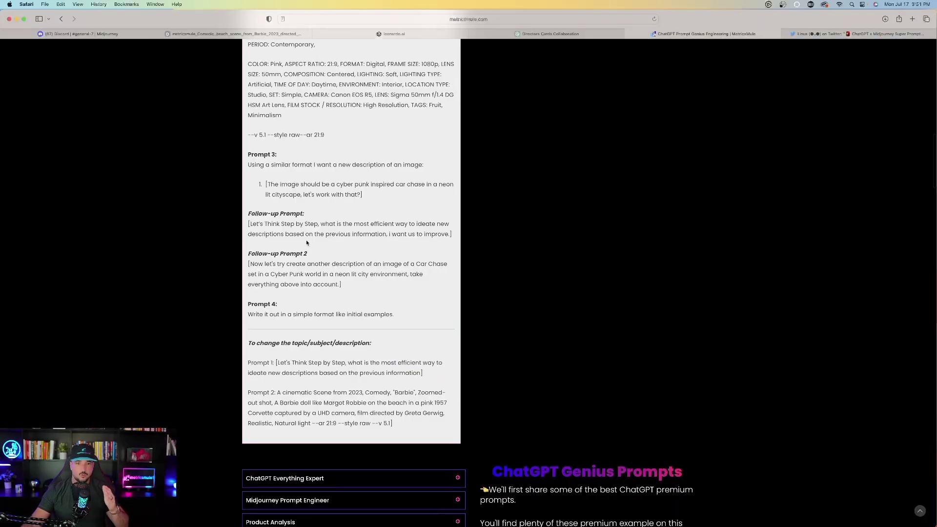
{"action": "left_click_drag", "start_coordinate": [249, 224], "coordinate": [450, 236]}
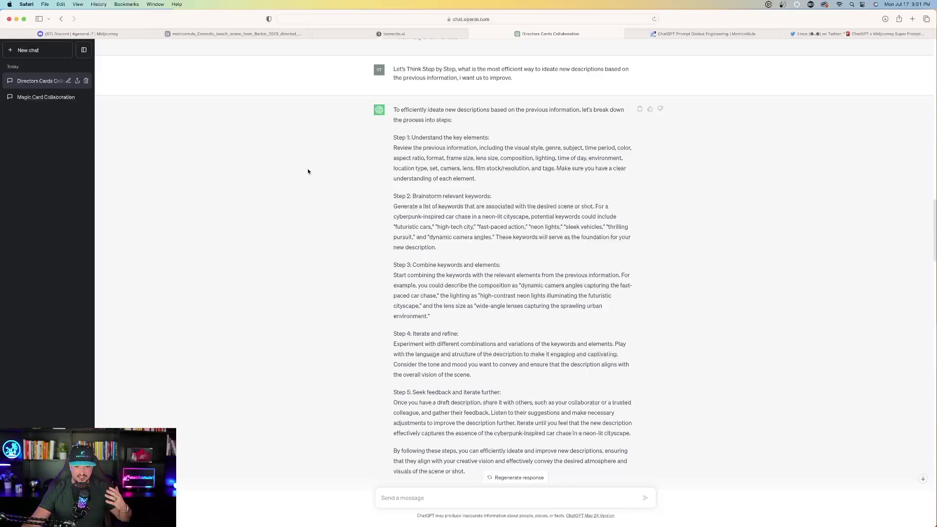
Take Follow-up Prompt 2 from MetricsMule and review ChatGPT's generated car-chase description
{"action": "key", "text": "ctrl+Tab"}
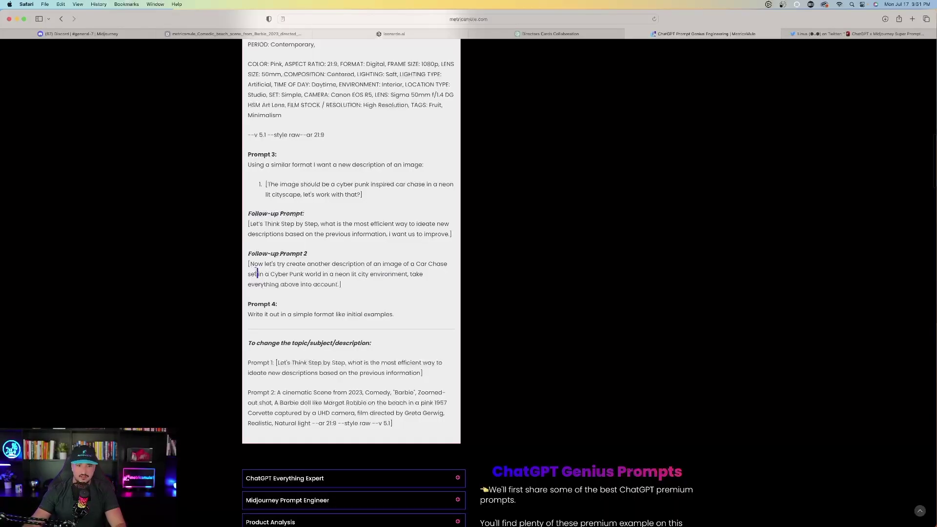
{"action": "left_click_drag", "start_coordinate": [250, 263], "coordinate": [341, 283]}
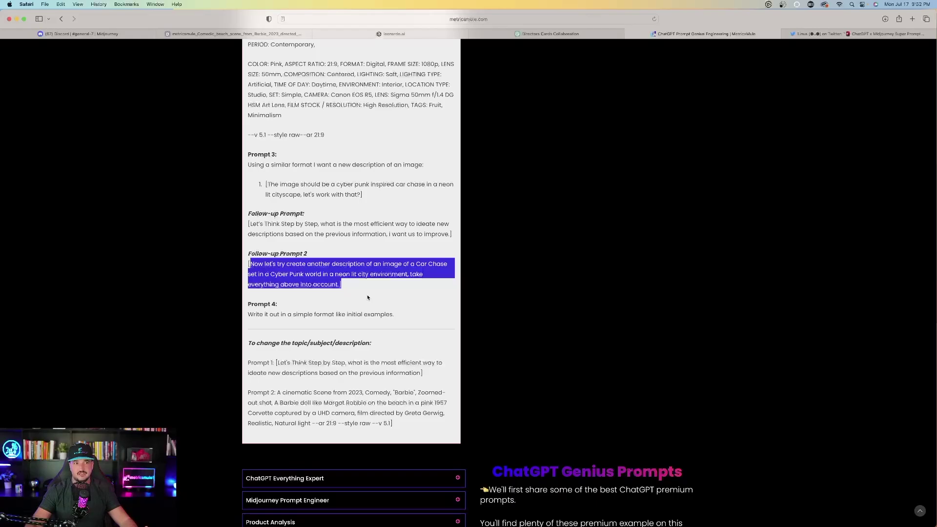
{"action": "key", "text": "ctrl+shift+Tab"}
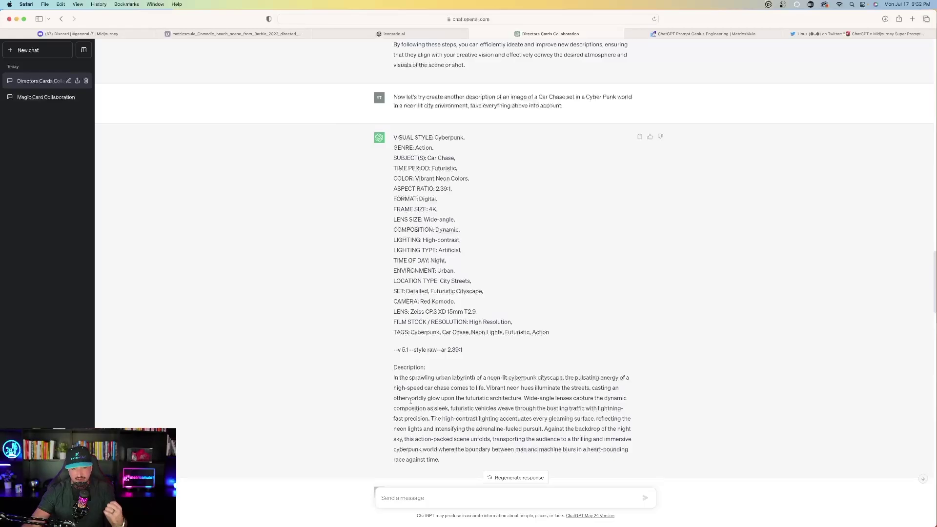
{"action": "left_click_drag", "start_coordinate": [393, 367], "coordinate": [428, 419]}
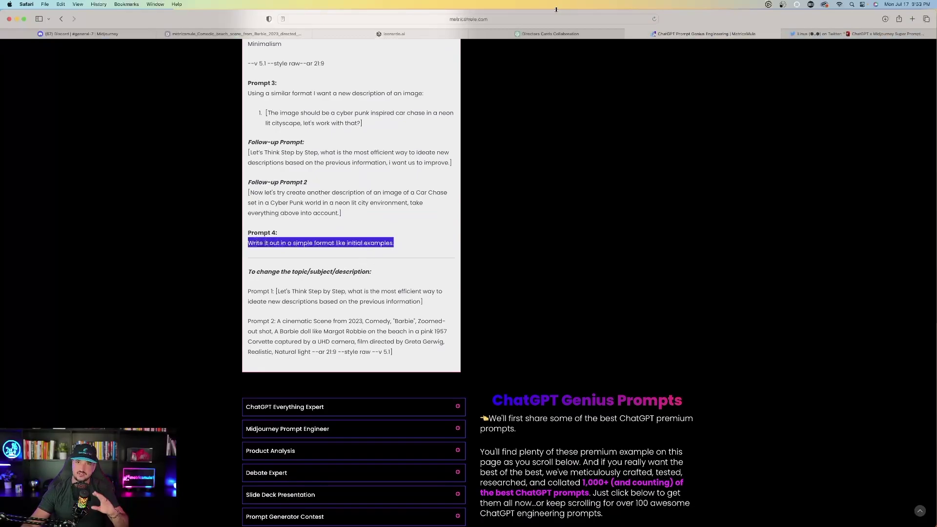
Review the simple-format cyberpunk card and highlight its 'Get ready…' description paragraph
{"action": "left_click", "coordinate": [550, 33]}
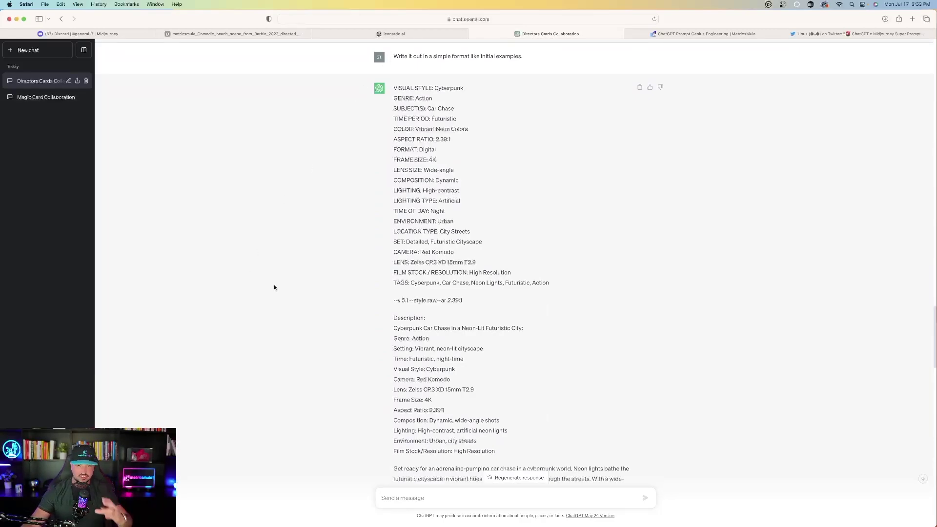
{"action": "left_click_drag", "start_coordinate": [394, 88], "coordinate": [425, 124]}
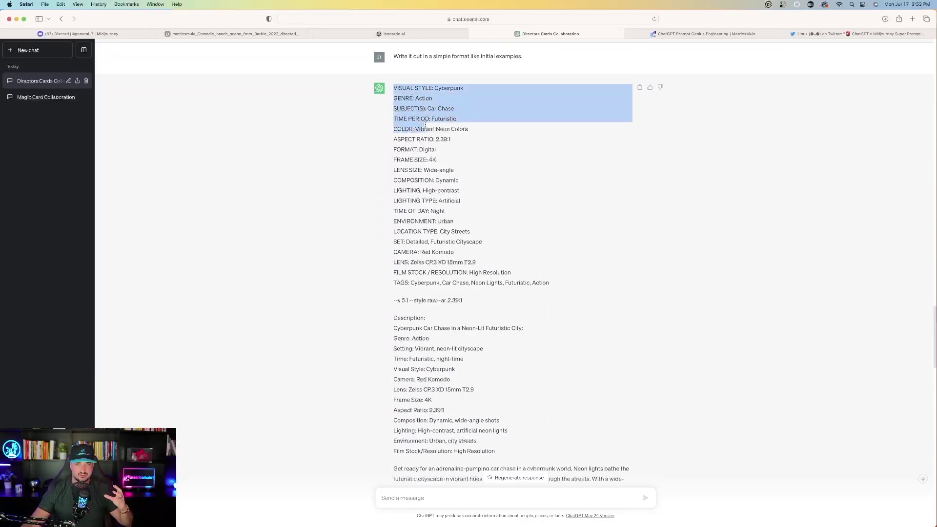
{"action": "left_click", "coordinate": [414, 214]}
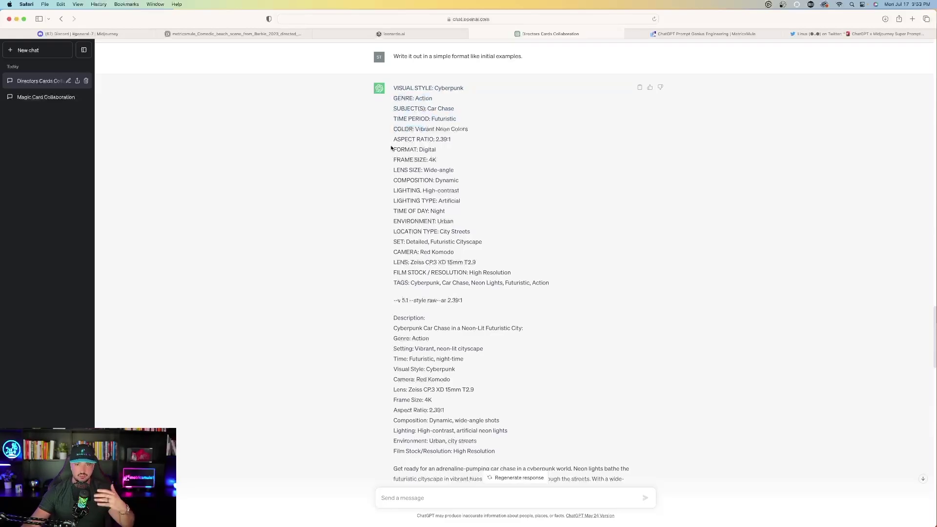
{"action": "scroll", "coordinate": [391, 148], "scroll_direction": "down", "scroll_amount": 2}
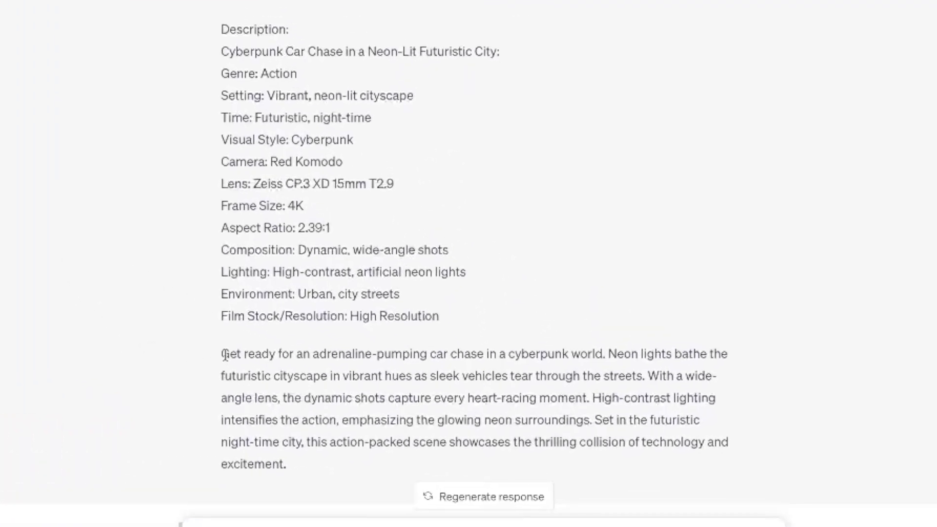
{"action": "left_click_drag", "start_coordinate": [220, 353], "coordinate": [322, 455]}
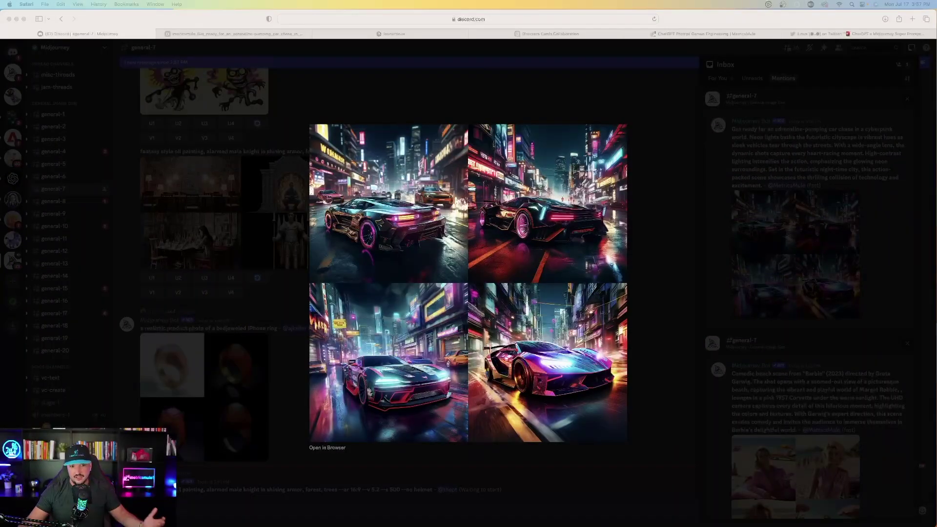
Open the neon car-chase render grid full-size, then view the Leonardo.ai renders
{"action": "left_click", "coordinate": [332, 448]}
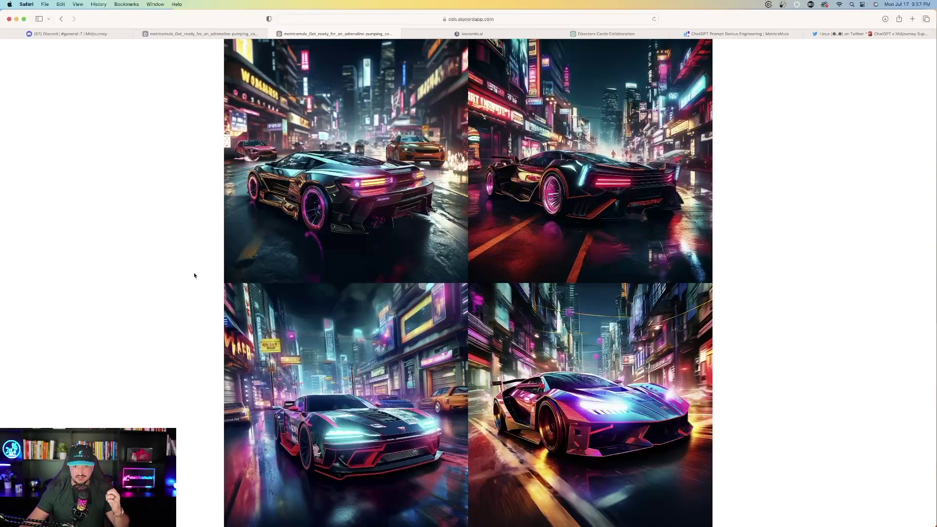
{"action": "left_click", "coordinate": [470, 33]}
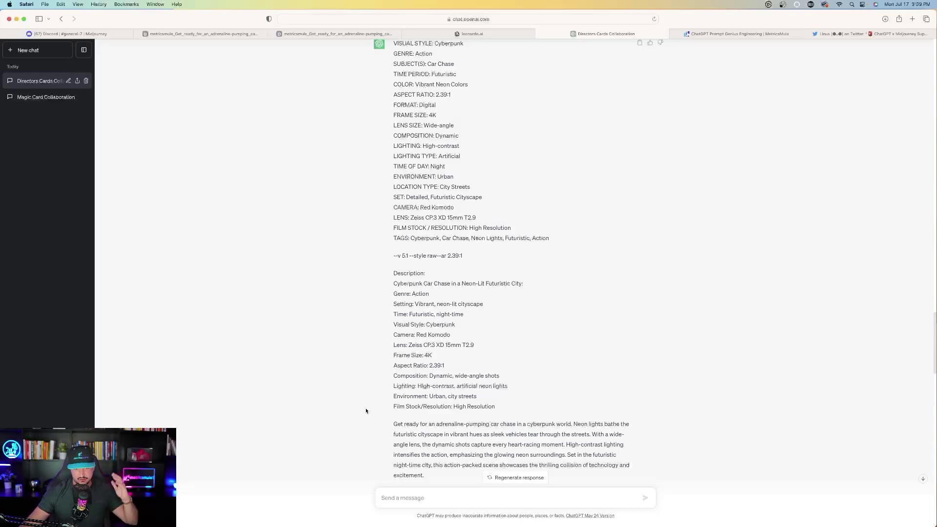
Highlight the 'Let's Think Step by Step' message, then scroll MetricsMule to the topic-change prompts
{"action": "left_click_drag", "start_coordinate": [394, 424], "coordinate": [438, 466]}
{"action": "left_click", "coordinate": [269, 349]}
{"action": "scroll", "coordinate": [270, 350], "scroll_direction": "down", "scroll_amount": 4}
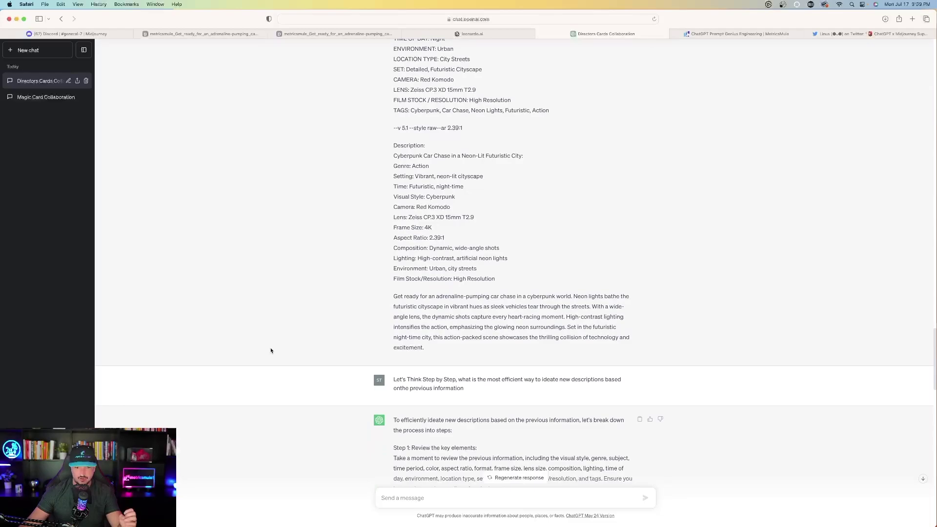
{"action": "left_click_drag", "start_coordinate": [393, 363], "coordinate": [484, 374]}
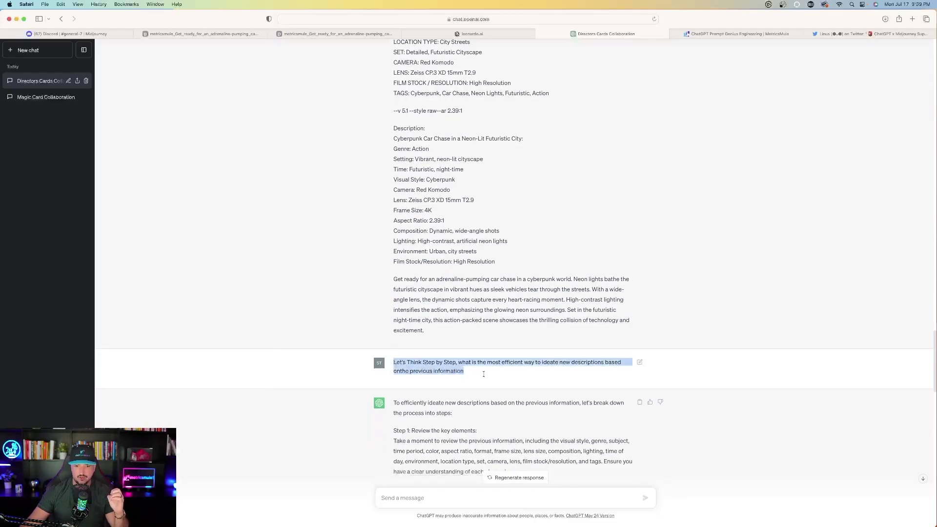
{"action": "left_click", "coordinate": [745, 34]}
{"action": "scroll", "coordinate": [251, 259], "scroll_direction": "down", "scroll_amount": 1}
{"action": "left_click", "coordinate": [252, 259]}
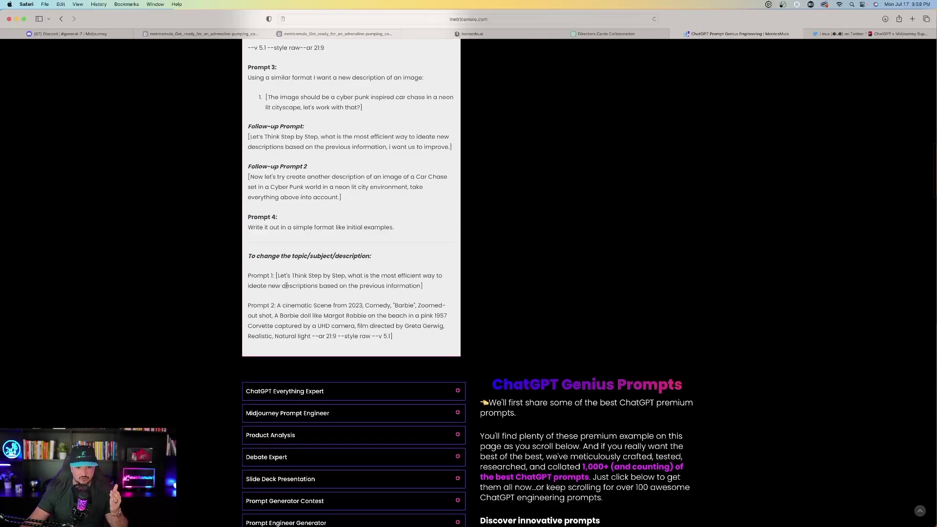
Highlight Prompt 1's step-by-step ideation request and the Barbie beach-scene Prompt 2 on the MetricsMule page
{"action": "left_click_drag", "start_coordinate": [276, 276], "coordinate": [422, 291]}
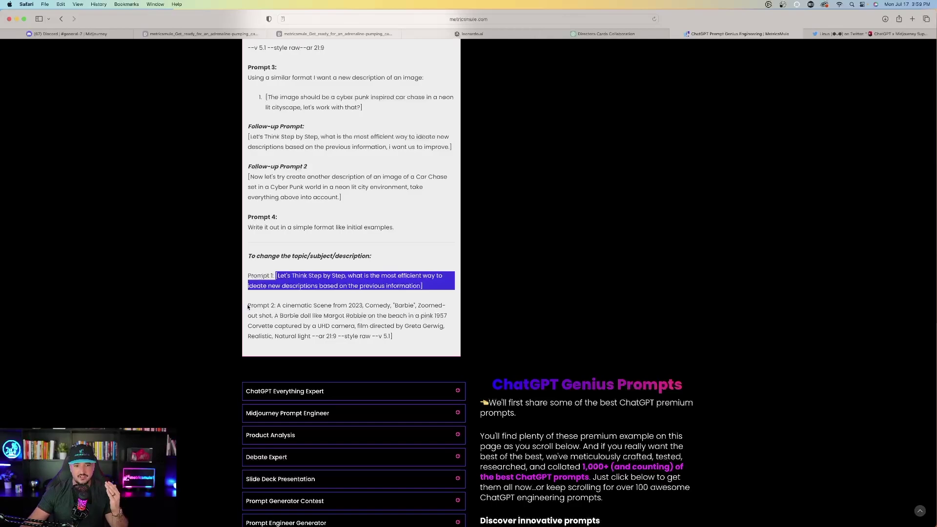
{"action": "left_click_drag", "start_coordinate": [248, 306], "coordinate": [412, 340]}
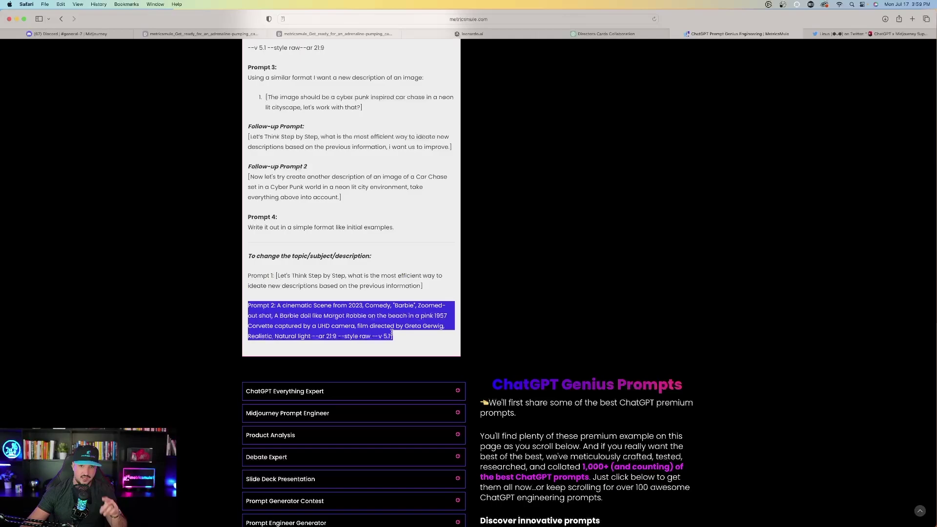
{"action": "left_click", "coordinate": [581, 38]}
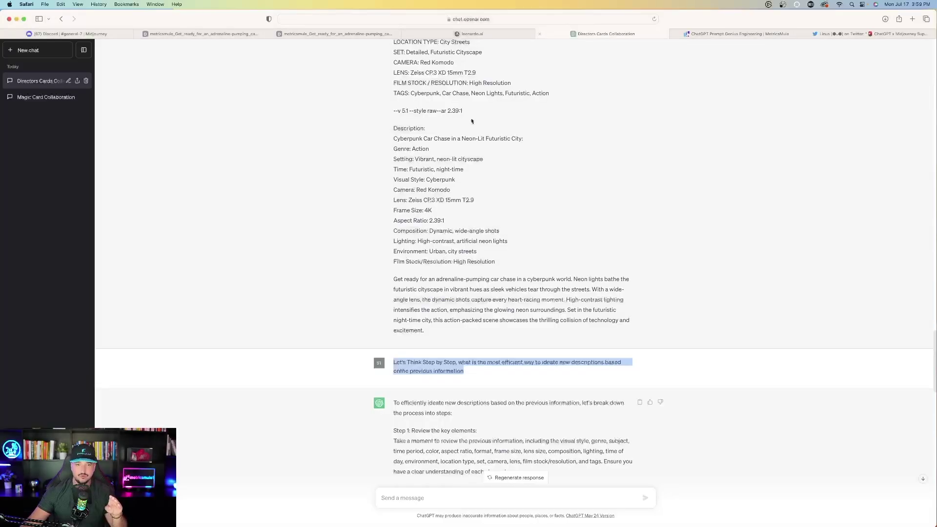
{"action": "left_click", "coordinate": [405, 370]}
{"action": "triple_click", "coordinate": [405, 371]}
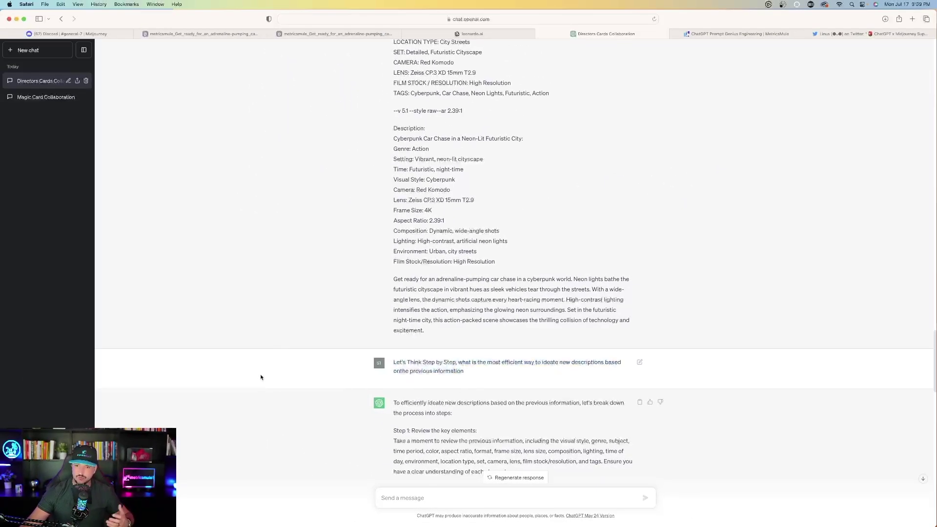
{"action": "left_click", "coordinate": [271, 368]}
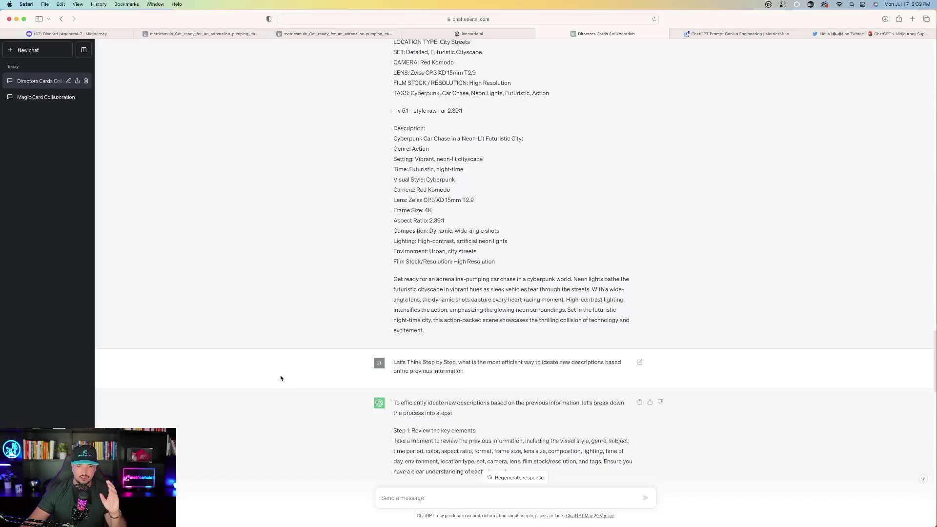
{"action": "scroll", "coordinate": [281, 378], "scroll_direction": "down", "scroll_amount": 6}
{"action": "scroll", "coordinate": [390, 139], "scroll_direction": "down", "scroll_amount": 1}
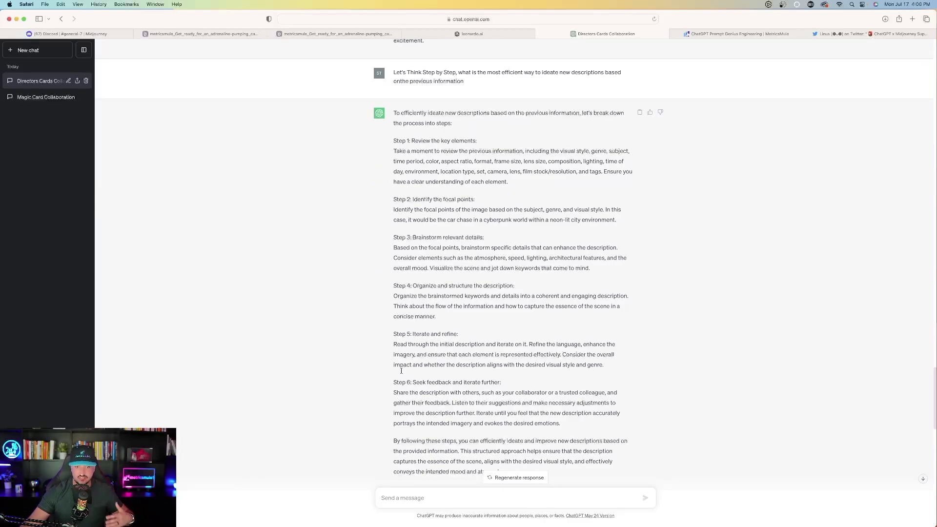
{"action": "scroll", "coordinate": [312, 370], "scroll_direction": "down", "scroll_amount": 5}
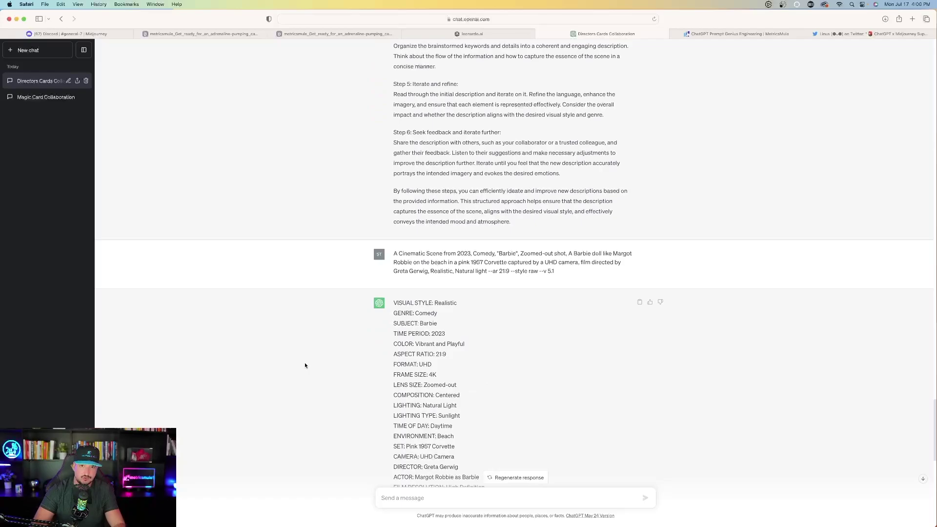
Scroll through the cinematic-shots prompt formula thread and view the woman-on-rocks example image
{"action": "left_click", "coordinate": [869, 34]}
{"action": "scroll", "coordinate": [184, 306], "scroll_direction": "down", "scroll_amount": 10}
{"action": "scroll", "coordinate": [184, 306], "scroll_direction": "down", "scroll_amount": 10}
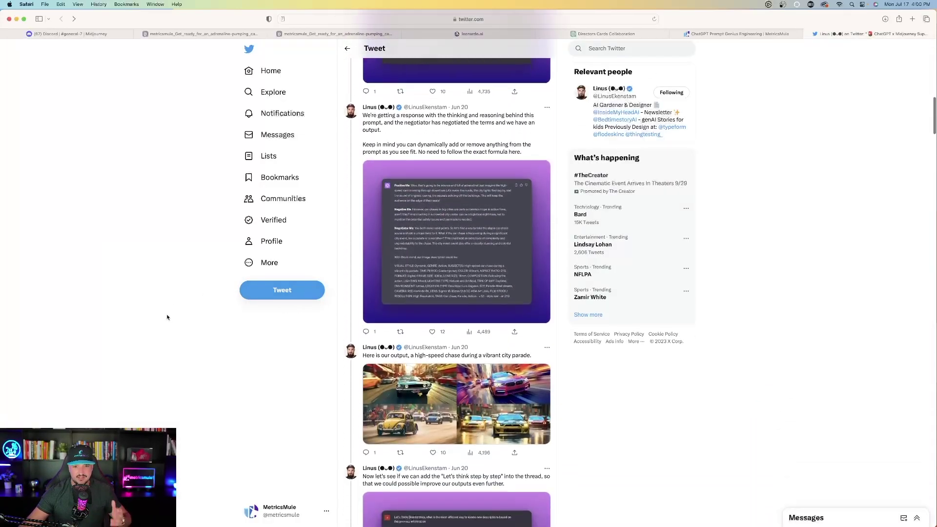
{"action": "scroll", "coordinate": [411, 344], "scroll_direction": "up", "scroll_amount": 2}
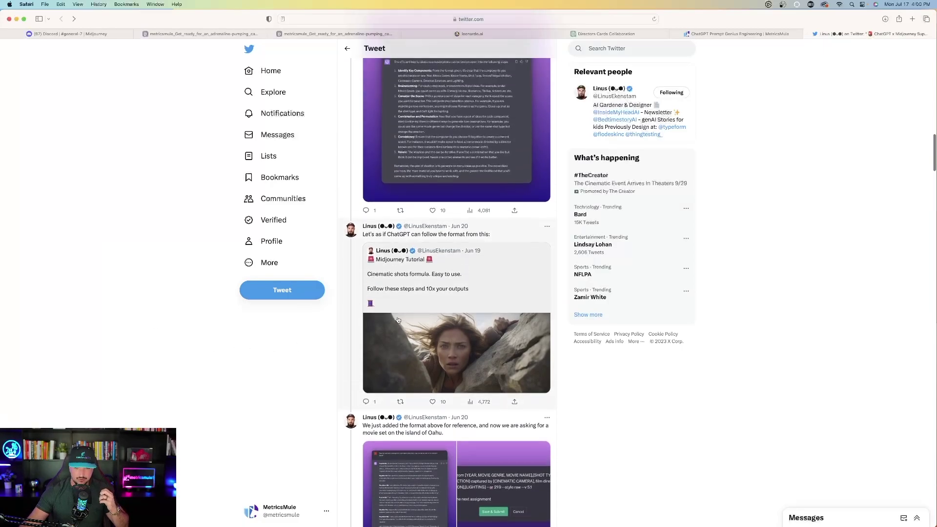
{"action": "scroll", "coordinate": [412, 344], "scroll_direction": "up", "scroll_amount": 2}
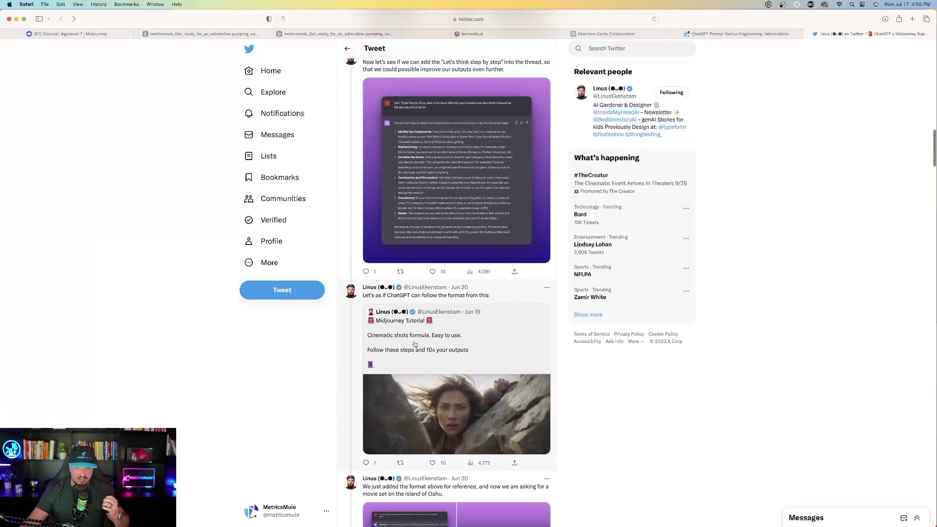
{"action": "scroll", "coordinate": [423, 376], "scroll_direction": "down", "scroll_amount": 2}
{"action": "left_click", "coordinate": [450, 356]}
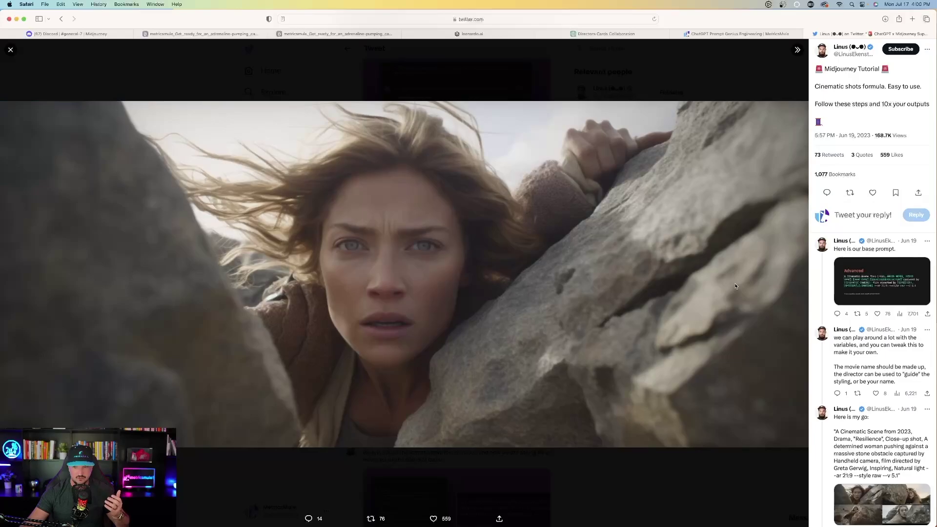
{"action": "left_click", "coordinate": [794, 49]}
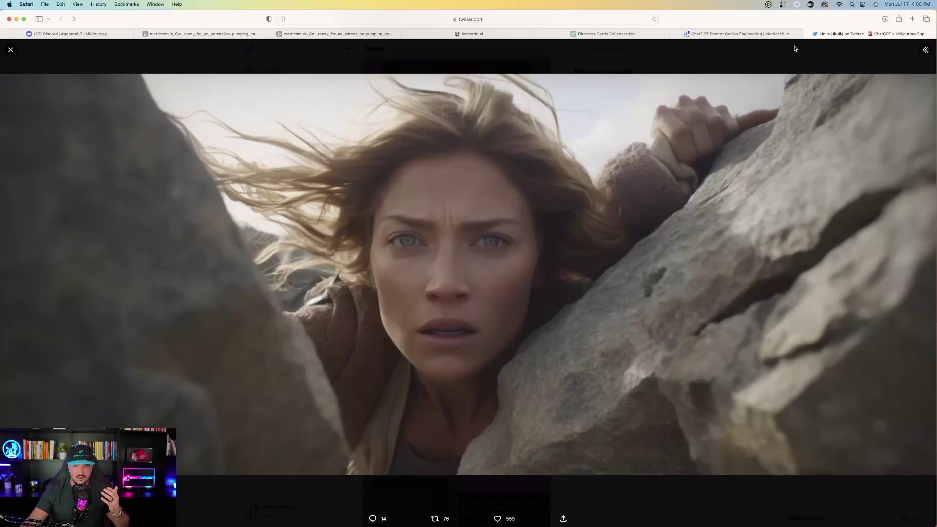
{"action": "left_click", "coordinate": [11, 49]}
View the sunset coastline image grid and the prompt-format screenshot enlarged
{"action": "scroll", "coordinate": [171, 315], "scroll_direction": "down", "scroll_amount": 7}
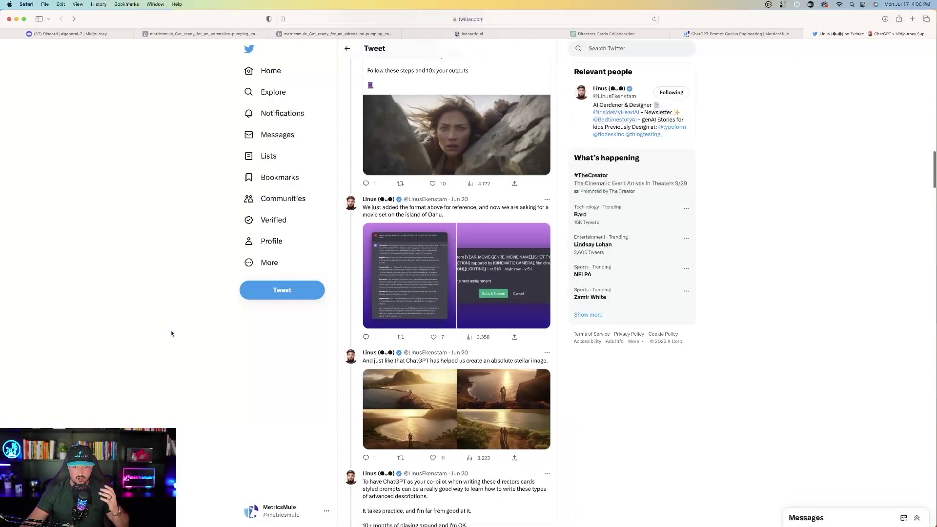
{"action": "left_click", "coordinate": [447, 262]}
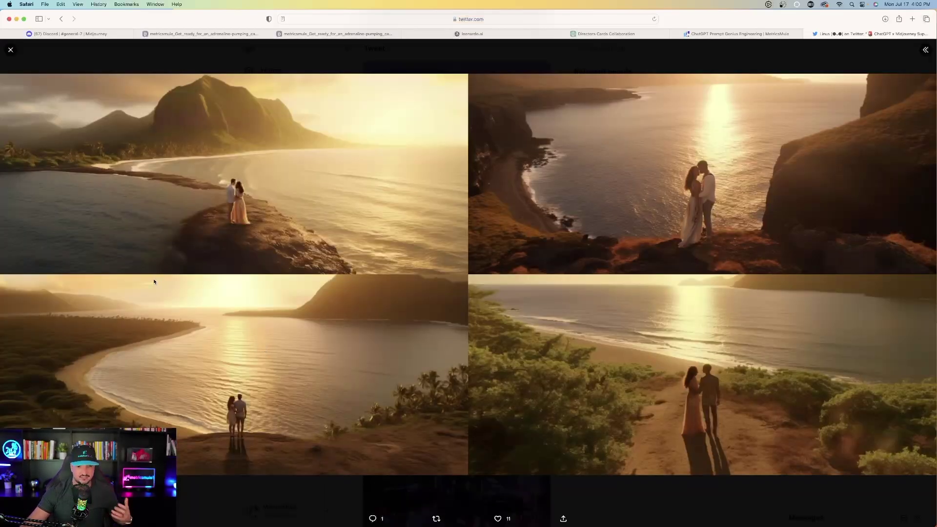
{"action": "left_click", "coordinate": [10, 49]}
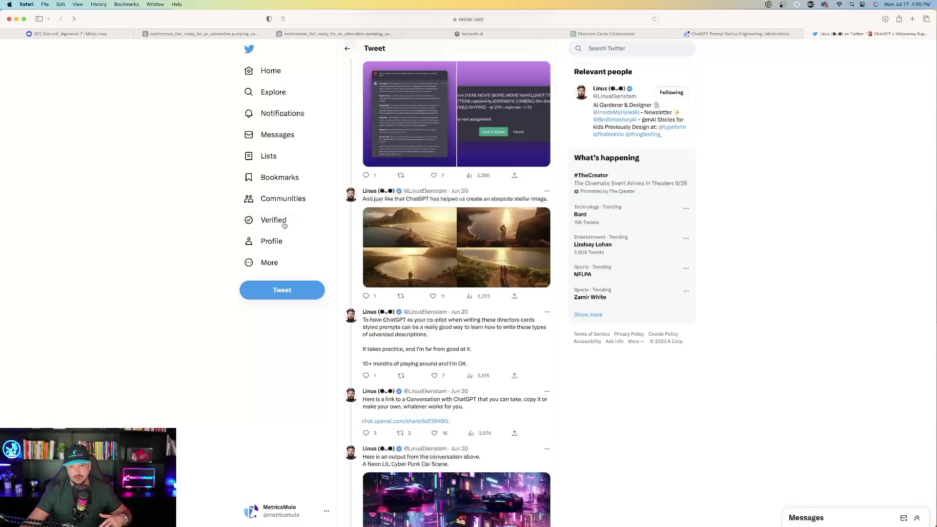
{"action": "scroll", "coordinate": [229, 222], "scroll_direction": "up", "scroll_amount": 3}
{"action": "left_click", "coordinate": [485, 239]}
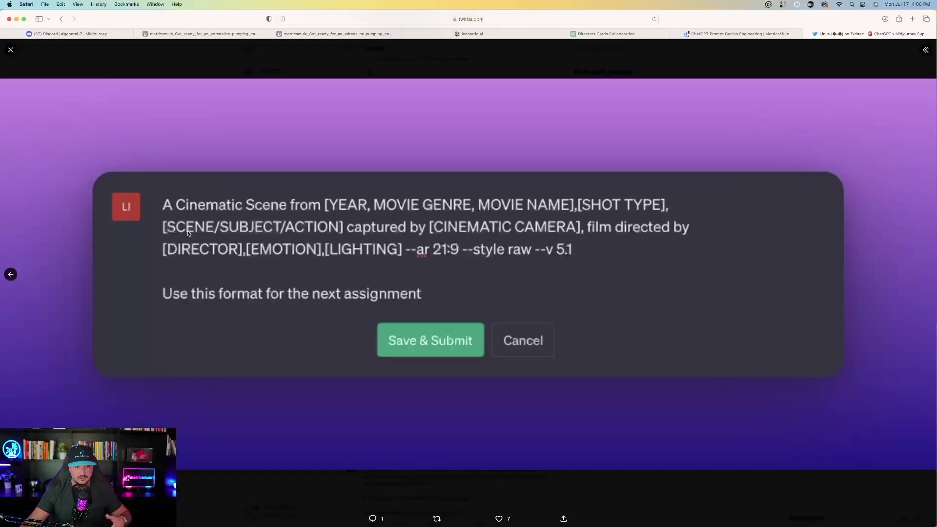
{"action": "left_click", "coordinate": [10, 49]}
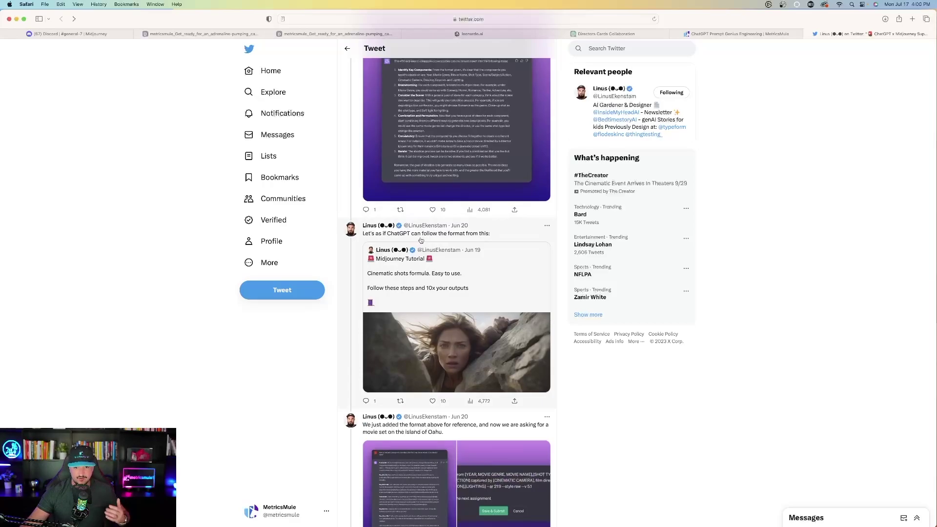
Open the Midjourney Tutorial tweet's thread and inspect its base prompt image
{"action": "left_click", "coordinate": [438, 297]}
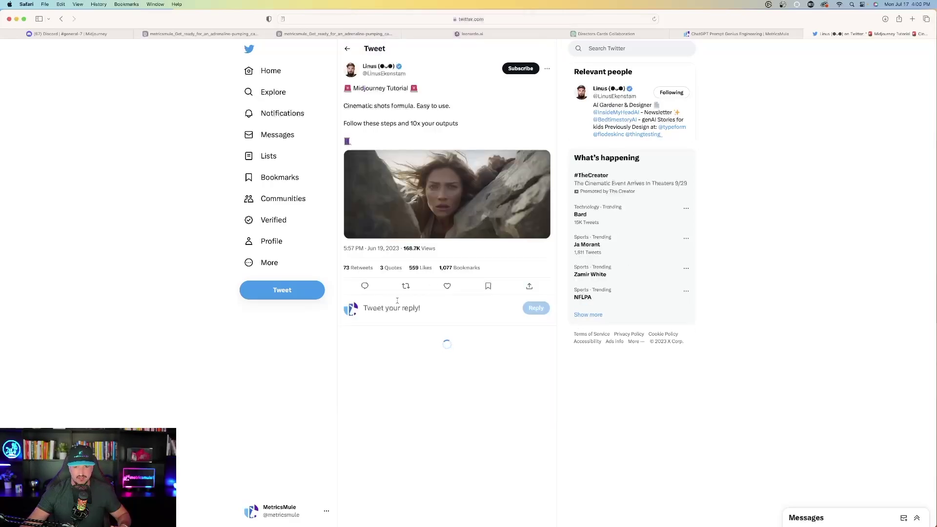
{"action": "scroll", "coordinate": [405, 156], "scroll_direction": "down", "scroll_amount": 3}
{"action": "scroll", "coordinate": [405, 156], "scroll_direction": "up", "scroll_amount": 3}
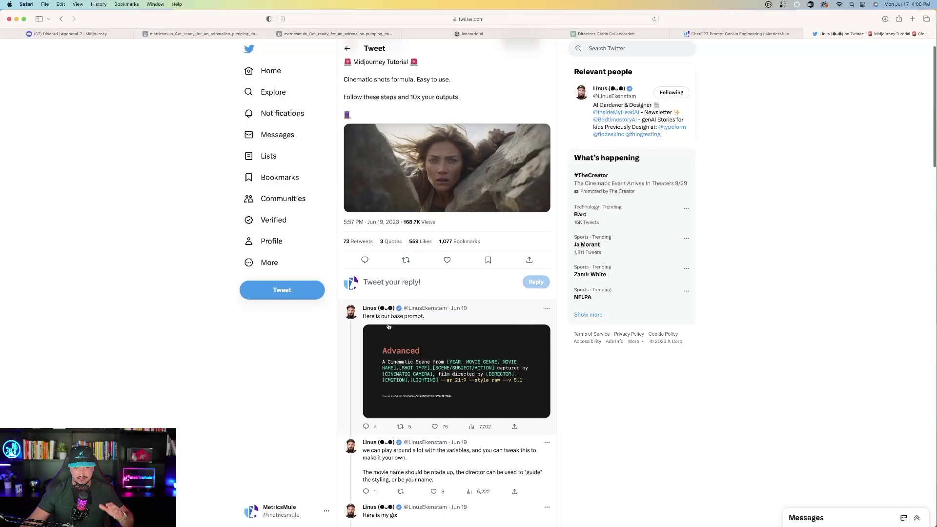
{"action": "scroll", "coordinate": [385, 322], "scroll_direction": "down", "scroll_amount": 2}
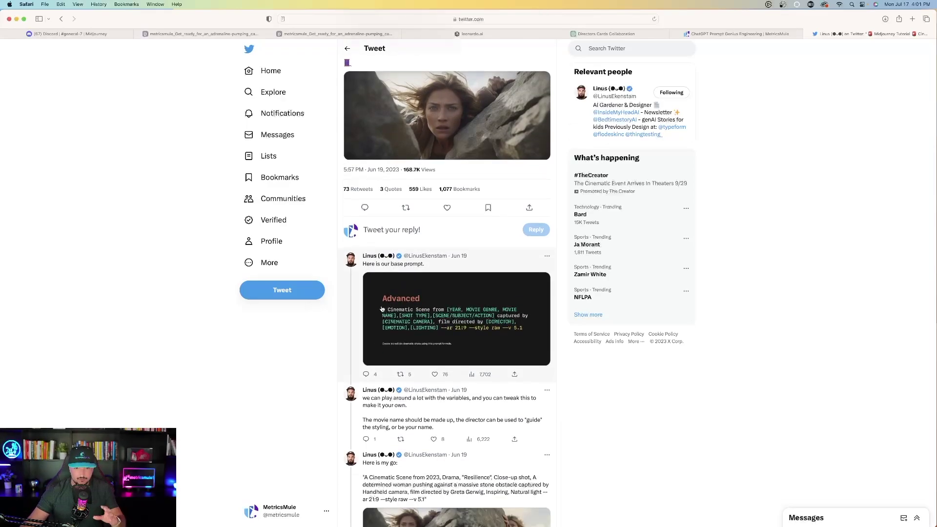
{"action": "left_click", "coordinate": [463, 317]}
{"action": "left_click", "coordinate": [10, 50]}
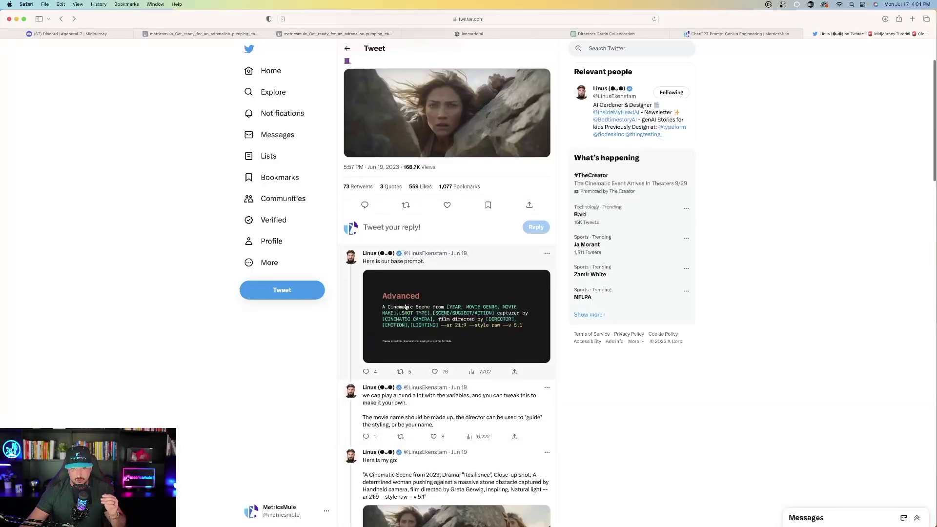
{"action": "scroll", "coordinate": [405, 306], "scroll_direction": "down", "scroll_amount": 10}
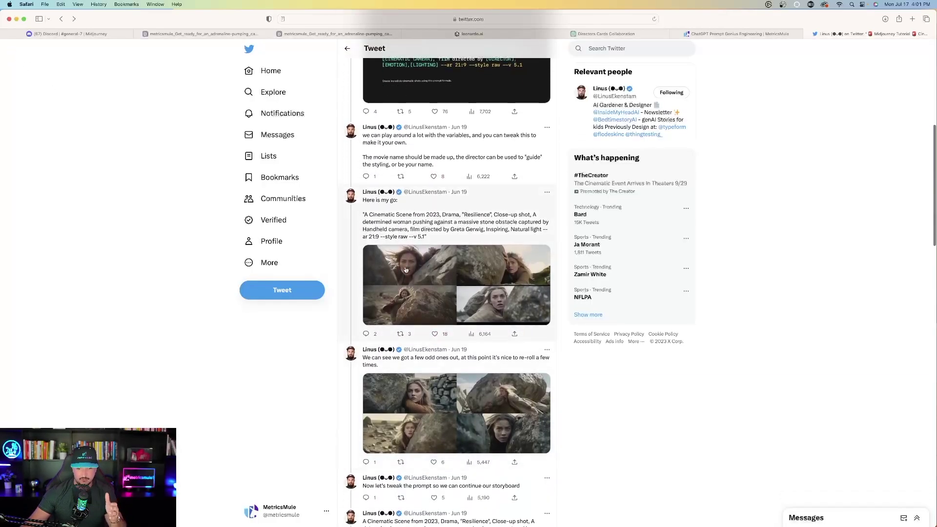
{"action": "key", "text": "super+bracketright"}
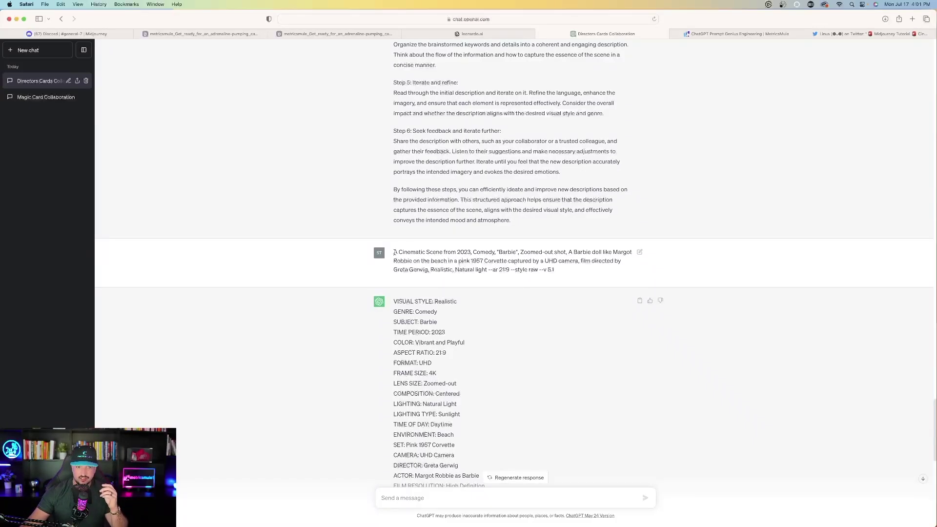
Highlight the Barbie prompt message and its long description paragraph in ChatGPT
{"action": "left_click_drag", "start_coordinate": [394, 252], "coordinate": [562, 267]}
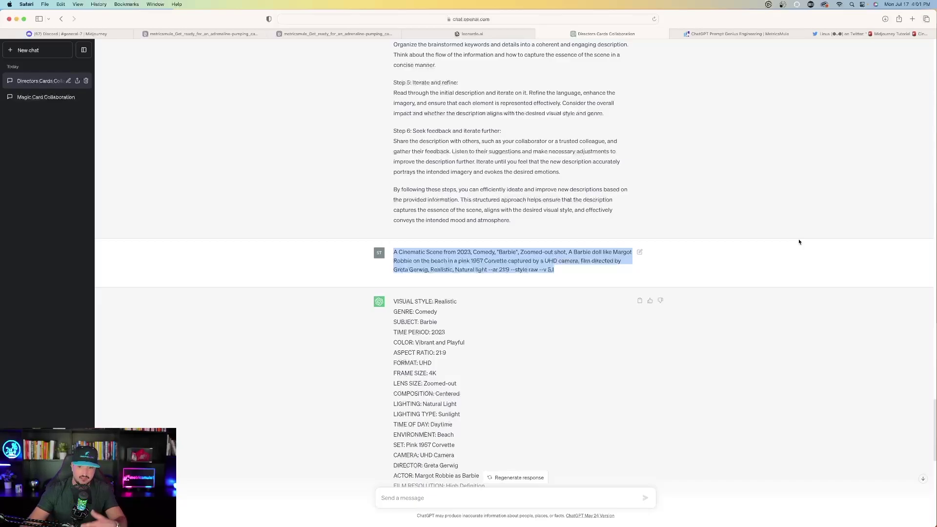
{"action": "left_click", "coordinate": [255, 291]}
{"action": "scroll", "coordinate": [401, 275], "scroll_direction": "down", "scroll_amount": 5}
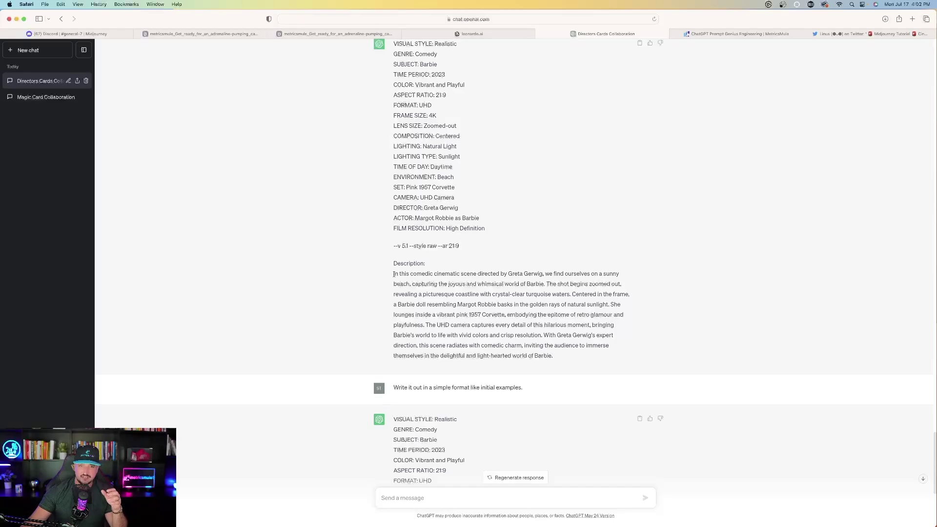
{"action": "left_click_drag", "start_coordinate": [394, 275], "coordinate": [588, 352]}
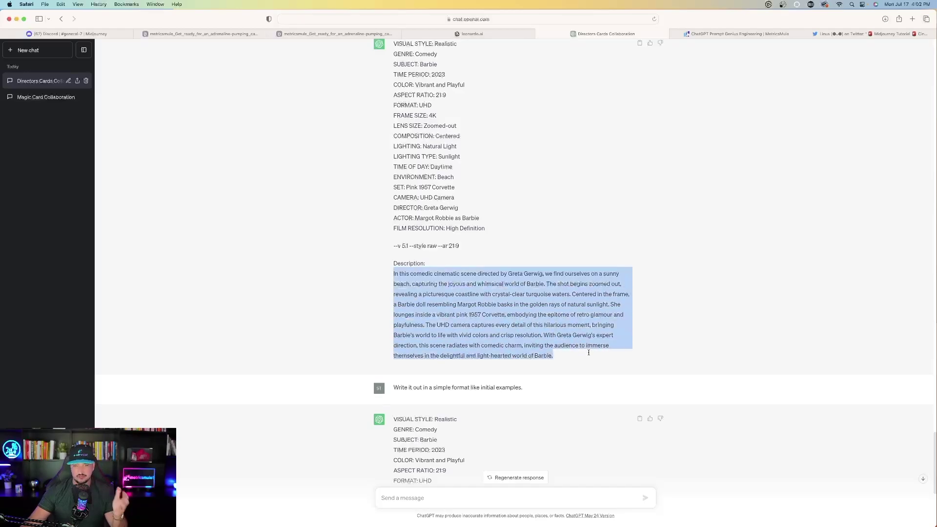
{"action": "left_click", "coordinate": [497, 325]}
Highlight the request for a simpler format and the shortened comedic Barbie beach-scene description
{"action": "scroll", "coordinate": [274, 264], "scroll_direction": "down", "scroll_amount": 3}
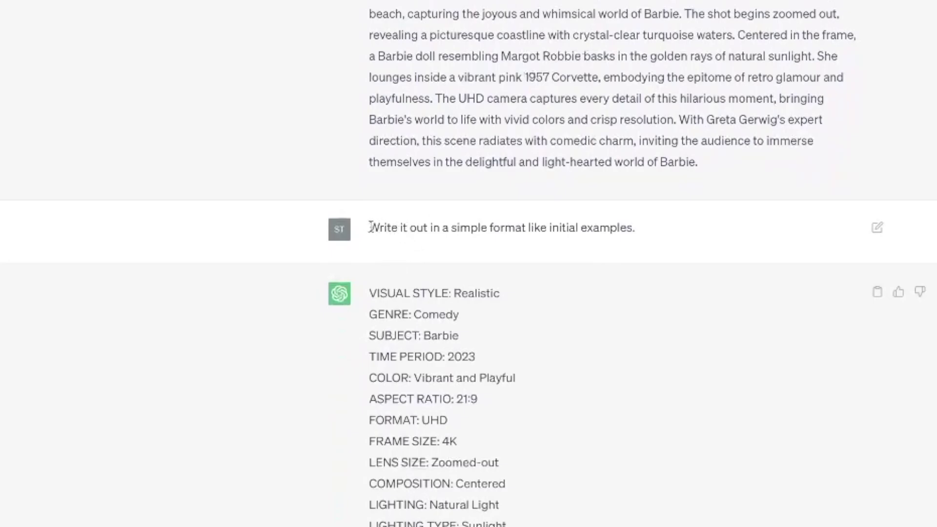
{"action": "left_click_drag", "start_coordinate": [371, 227], "coordinate": [649, 236]}
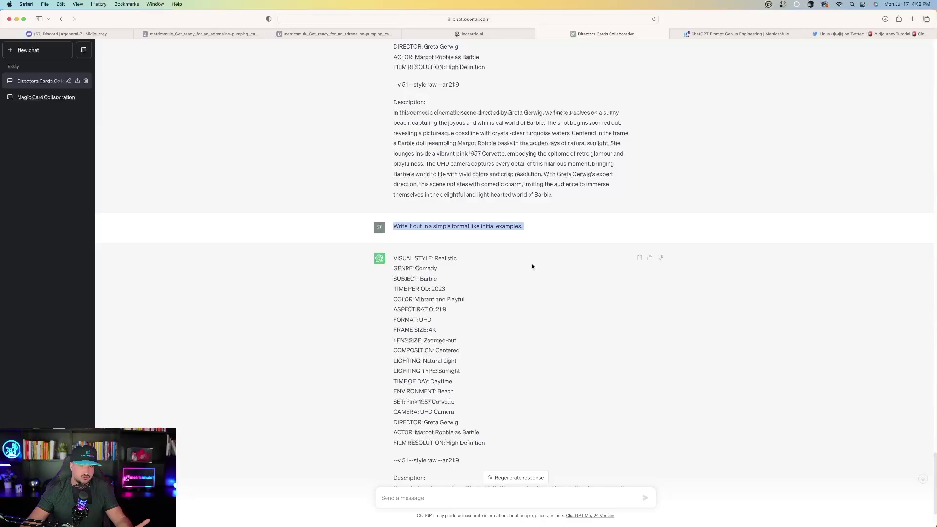
{"action": "scroll", "coordinate": [531, 268], "scroll_direction": "down", "scroll_amount": 4}
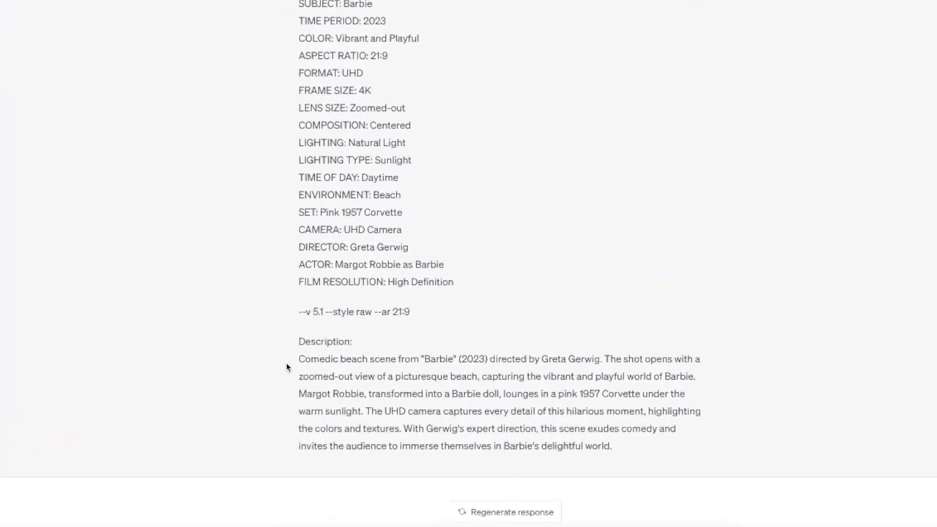
{"action": "left_click_drag", "start_coordinate": [227, 338], "coordinate": [672, 452]}
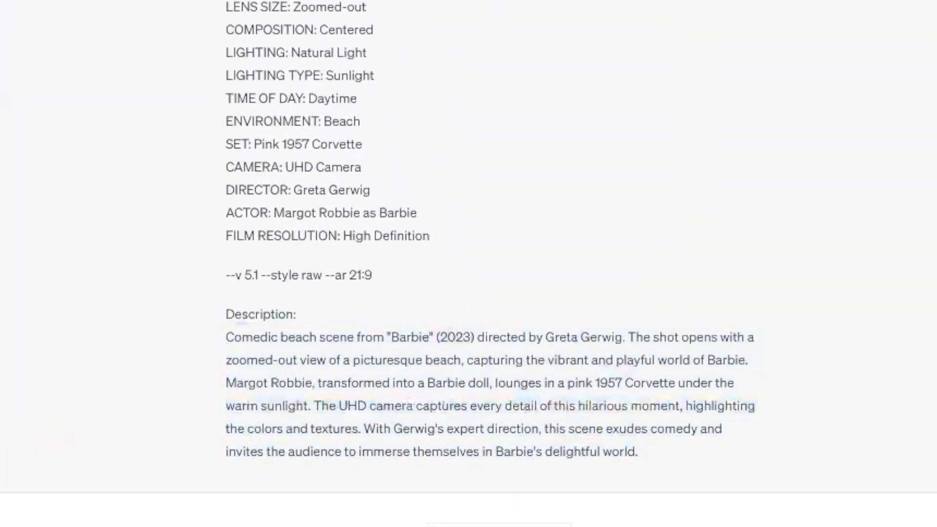